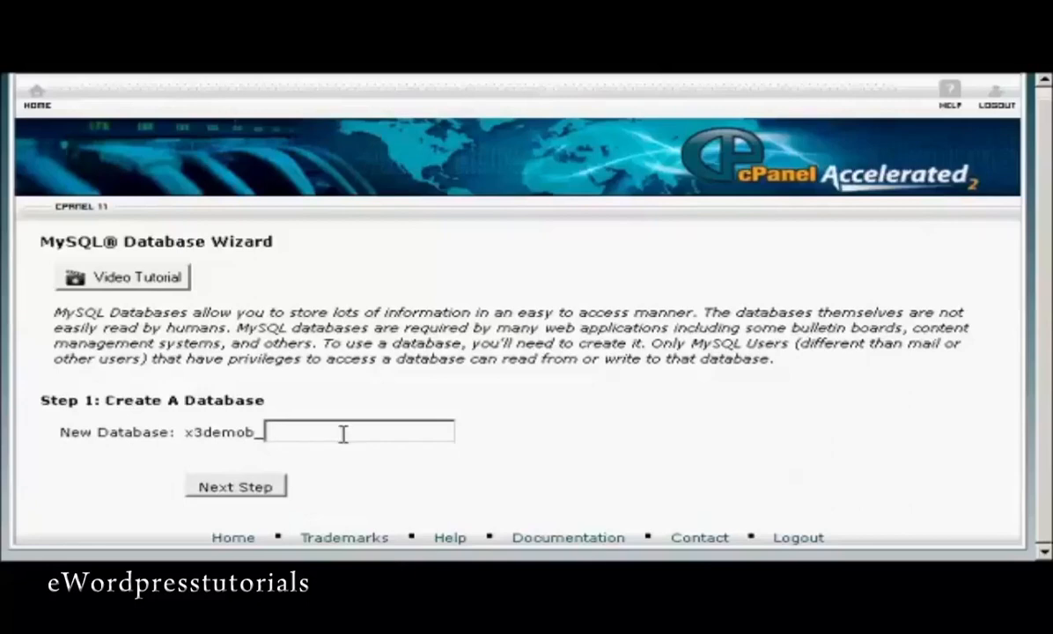
# Name the new database samsblog, continue to step 2, and enter sam001 as the database username.
pyautogui.write('samsblog')
pyautogui.click(240, 487)
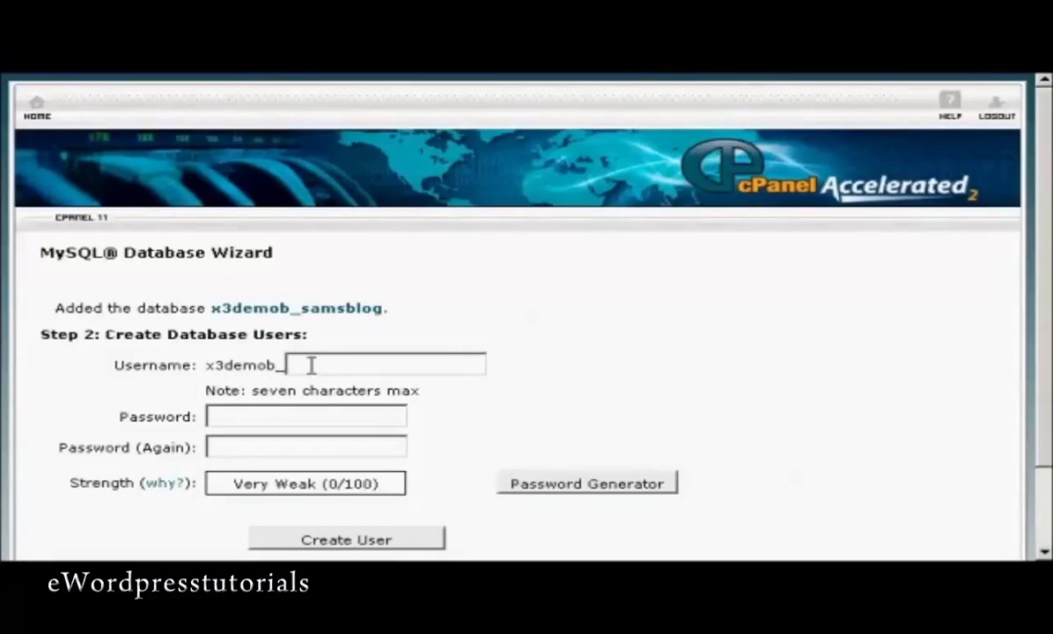
pyautogui.write('sam001')
pyautogui.click(264, 414)
# Generate a Very Strong password, copy it, confirm it is saved, and fill both password fields with it.
pyautogui.click(614, 493)
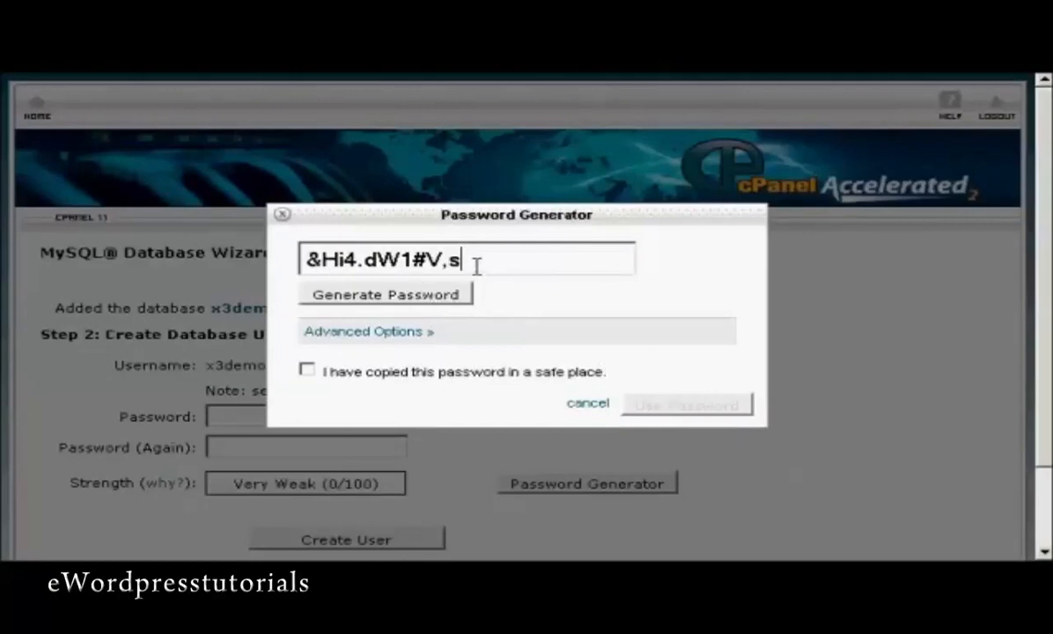
pyautogui.moveTo(475, 266); pyautogui.dragTo(294, 252)
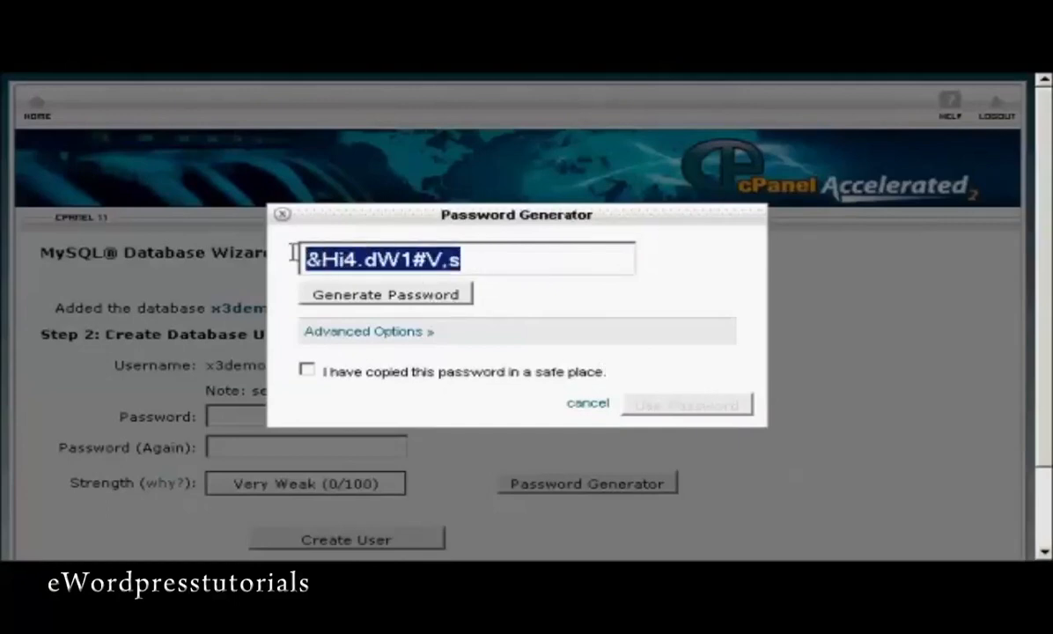
pyautogui.rightClick(350, 259)
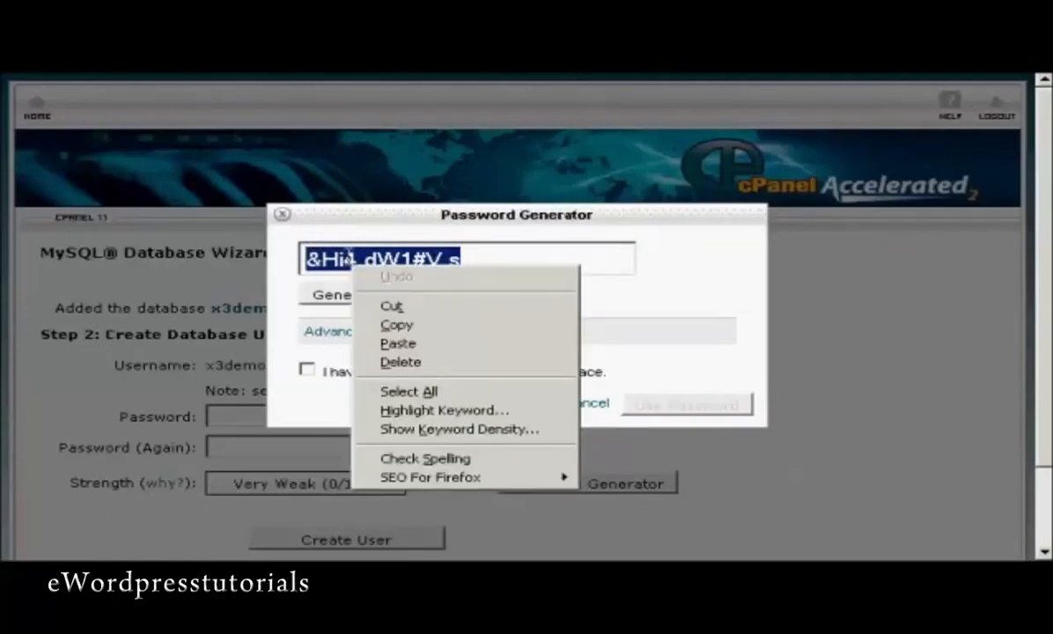
pyautogui.click(398, 325)
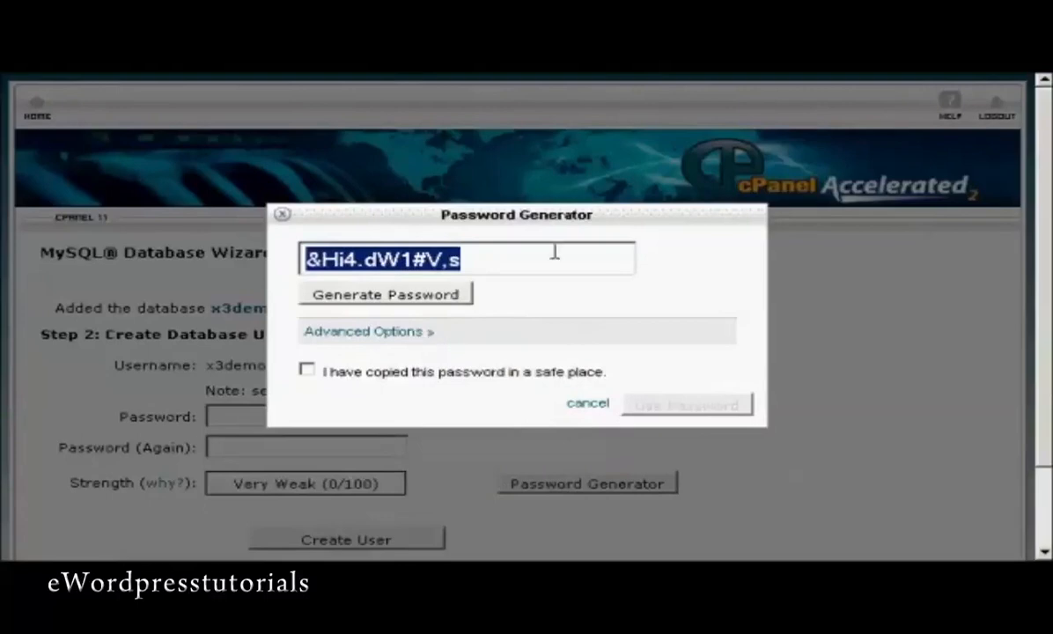
pyautogui.click(307, 369)
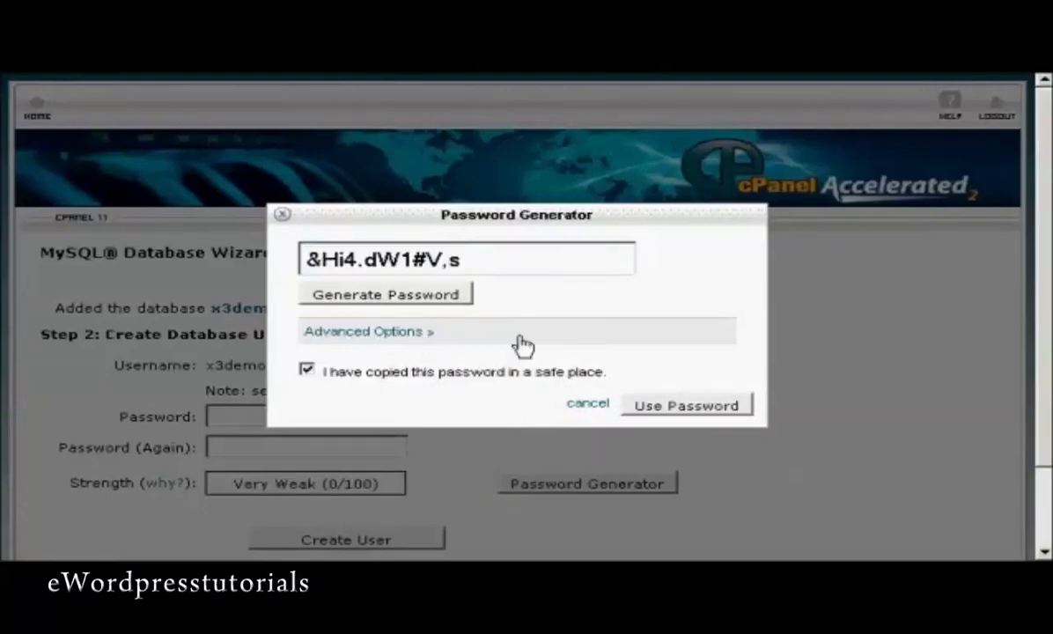
pyautogui.click(713, 405)
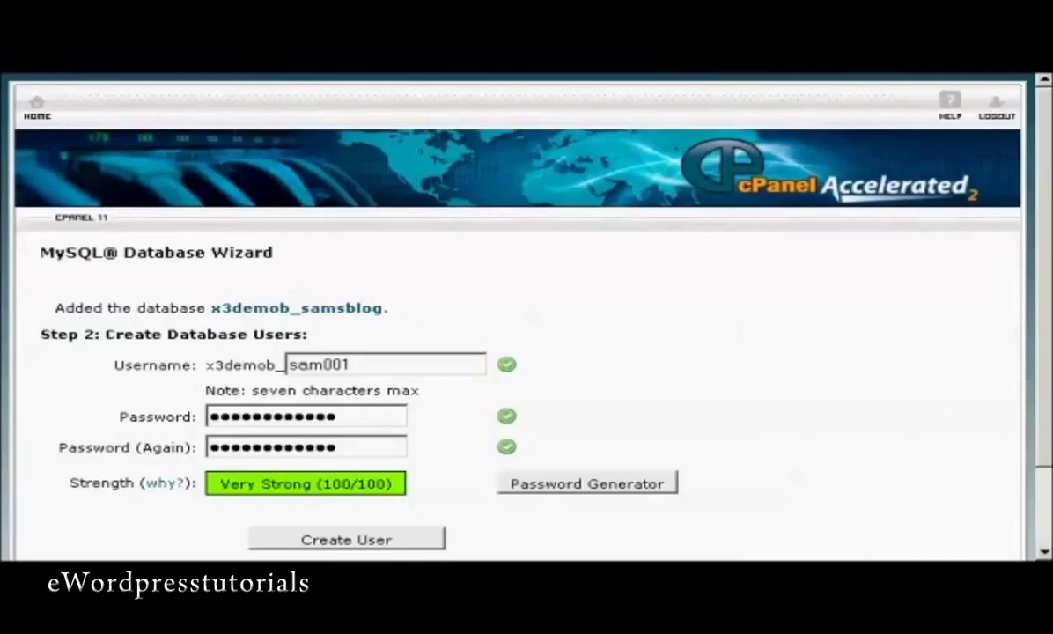
pyautogui.hotkey('alt', 'Tab')
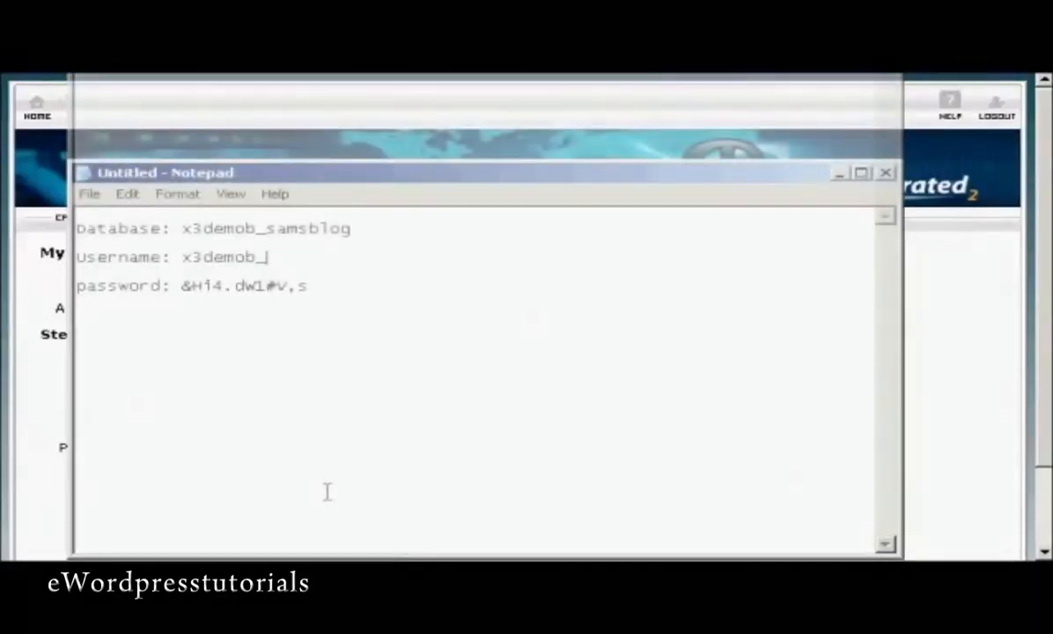
# Complete the note's username line as x3demob_sam001, then minimize Notepad.
pyautogui.write('sam001')
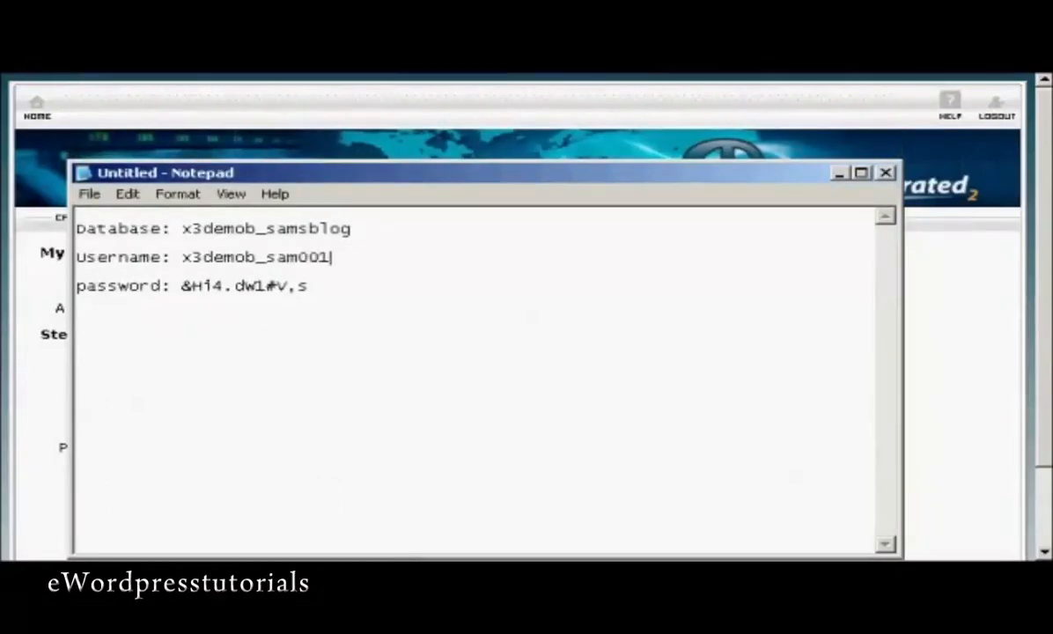
pyautogui.click(841, 174)
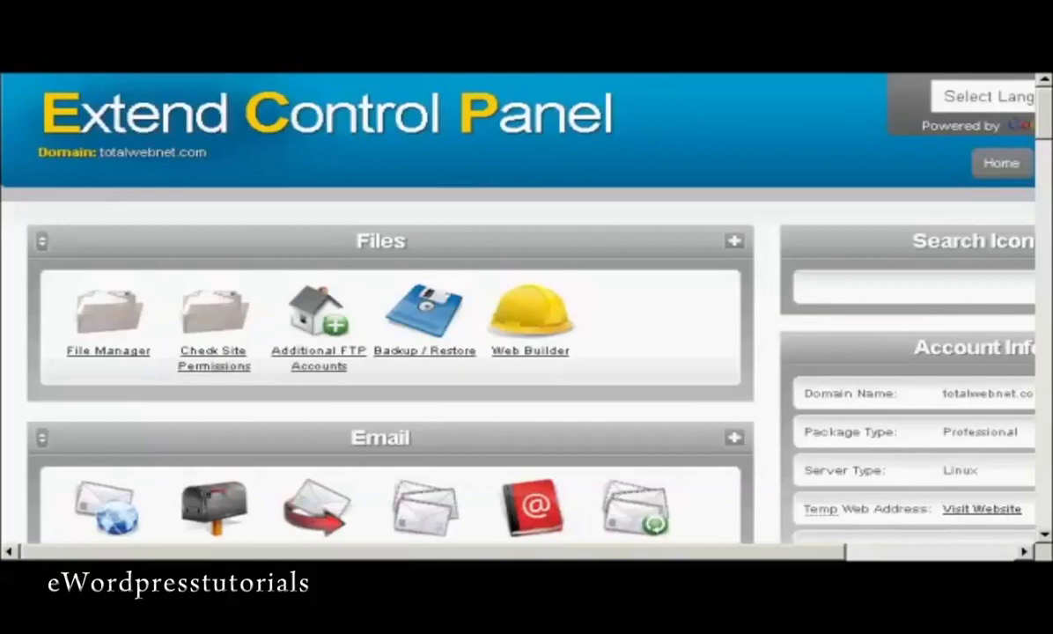
# Go to Web Tools > MySQL Databases and bring the Create a MySQL Database form into view.
pyautogui.moveTo(1044, 110); pyautogui.dragTo(1048, 222)
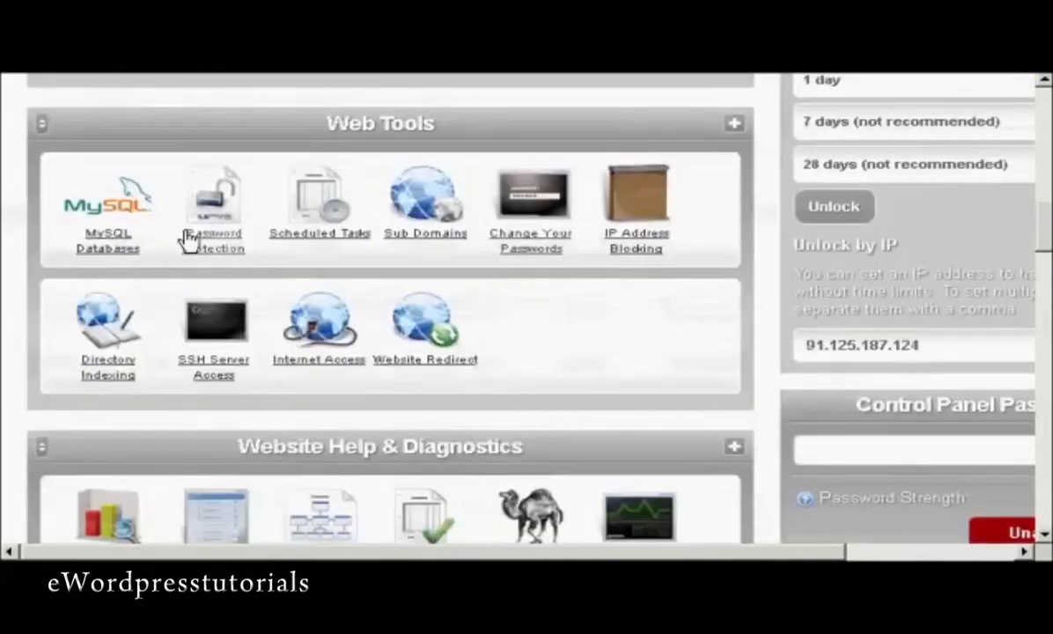
pyautogui.click(98, 255)
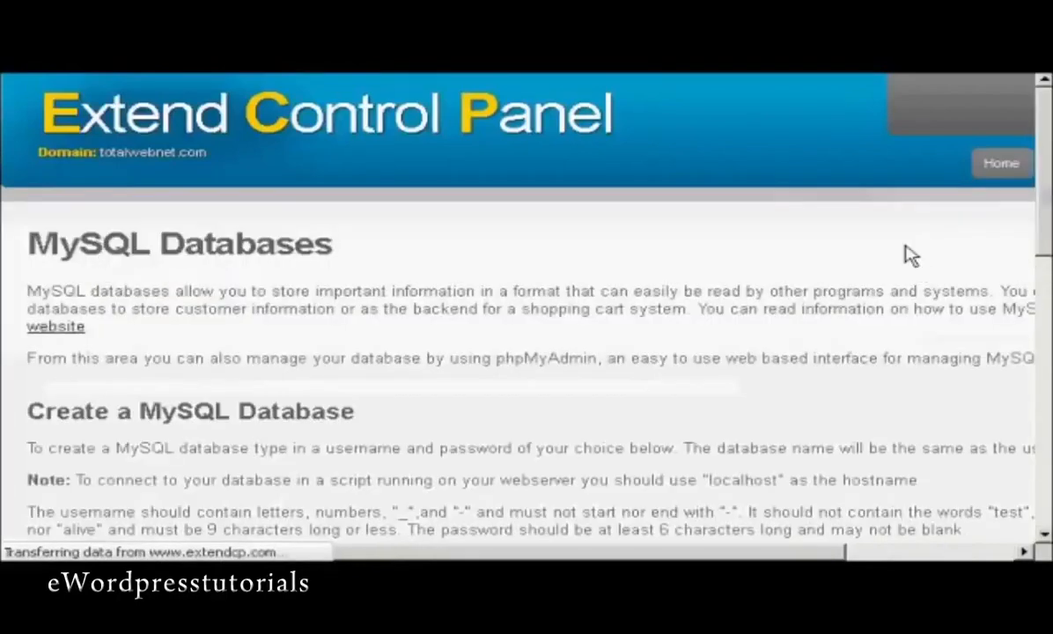
pyautogui.scroll(-3, 519, 308)
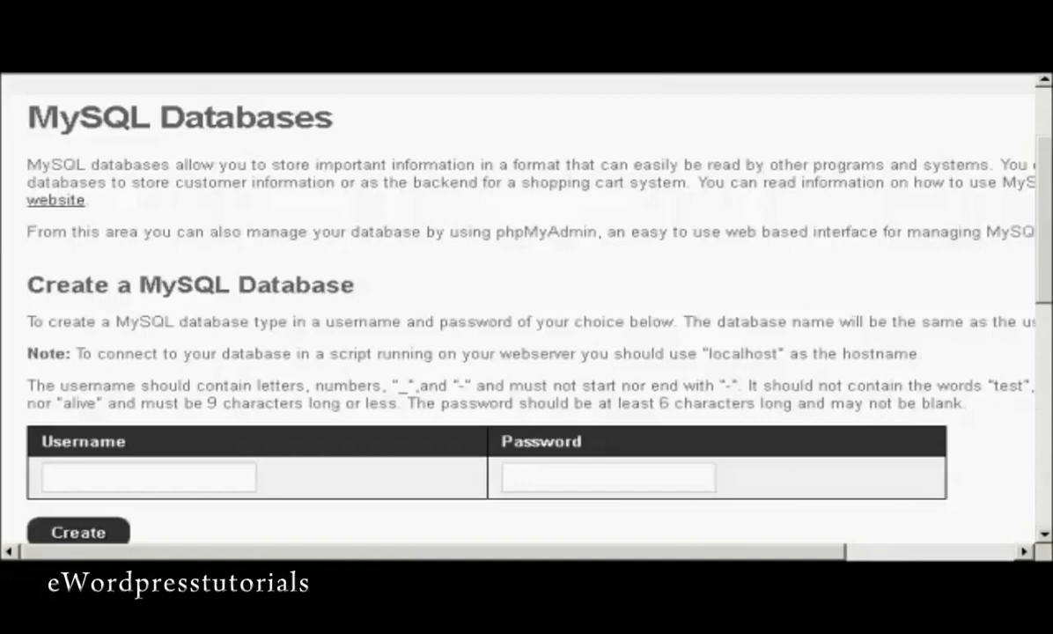
# Create a MySQL database with username sam001 and a chosen password.
pyautogui.click(172, 476)
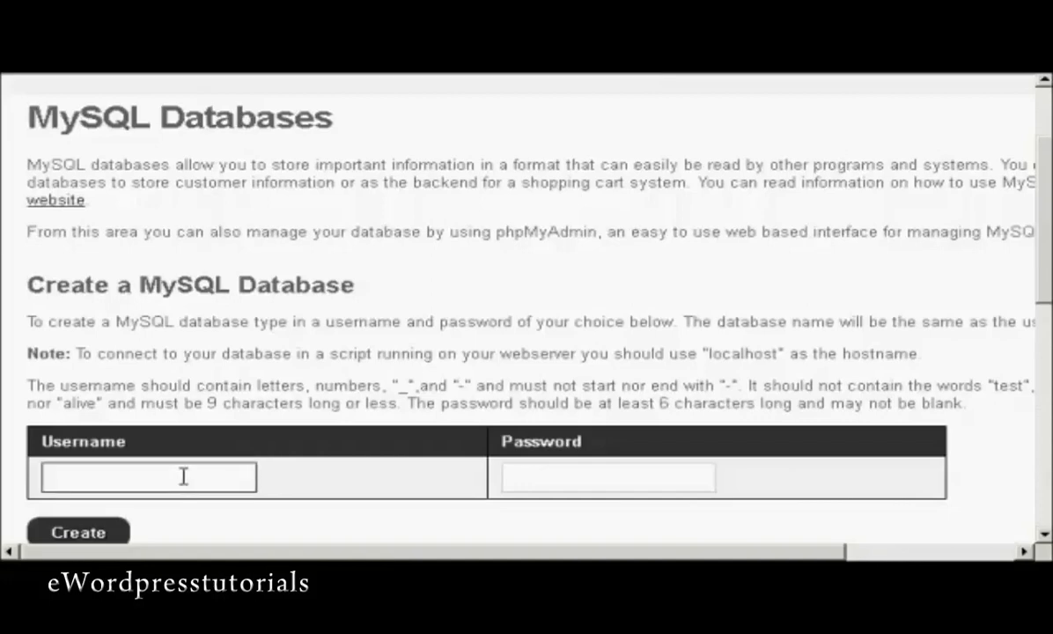
pyautogui.write('sam001')
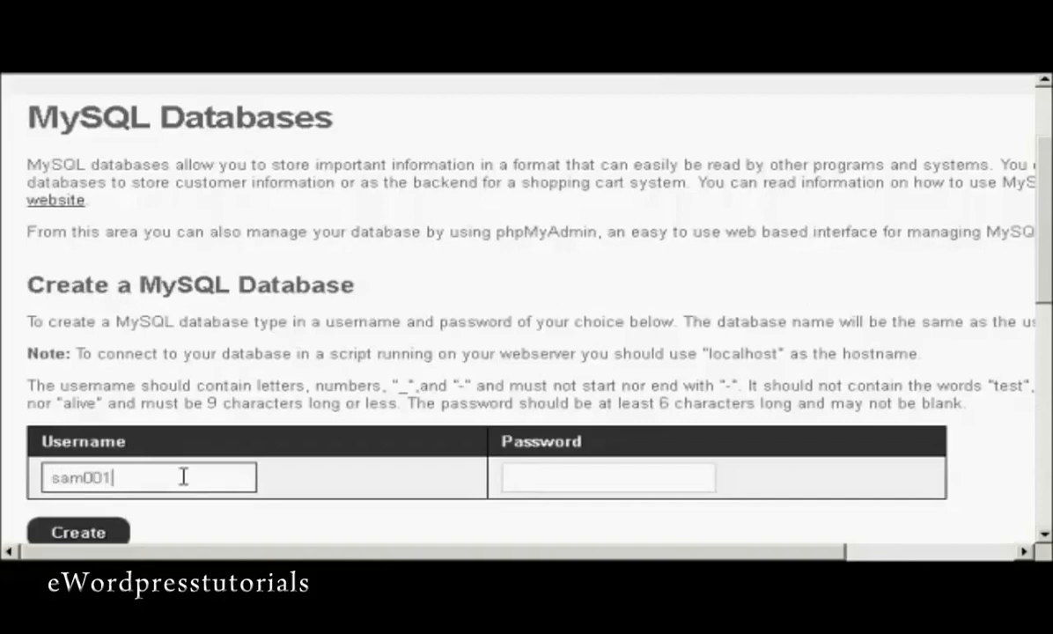
pyautogui.click(550, 476)
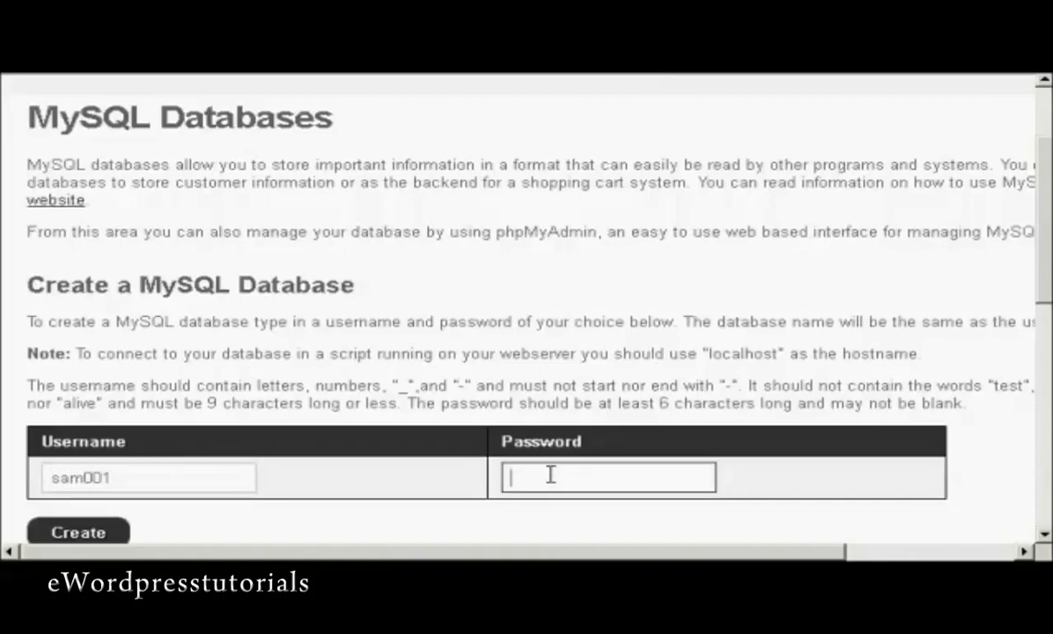
pyautogui.write('abc123')
pyautogui.click(78, 531)
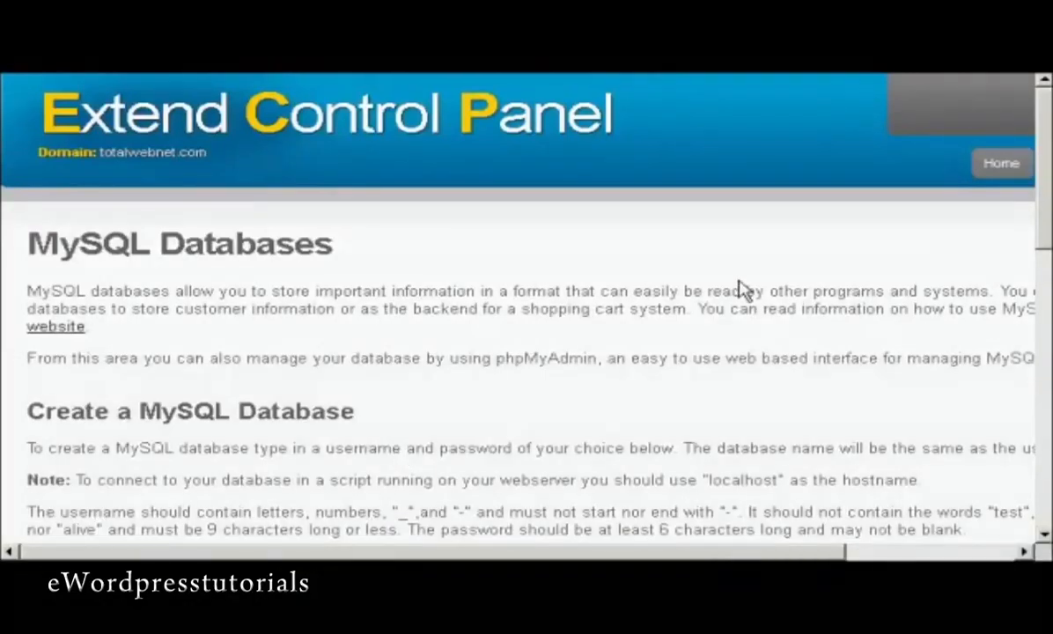
# Scroll down to the Manage MySQL Databases list to confirm the new web156-sam001 database.
pyautogui.moveTo(1042, 204); pyautogui.dragTo(1043, 483)
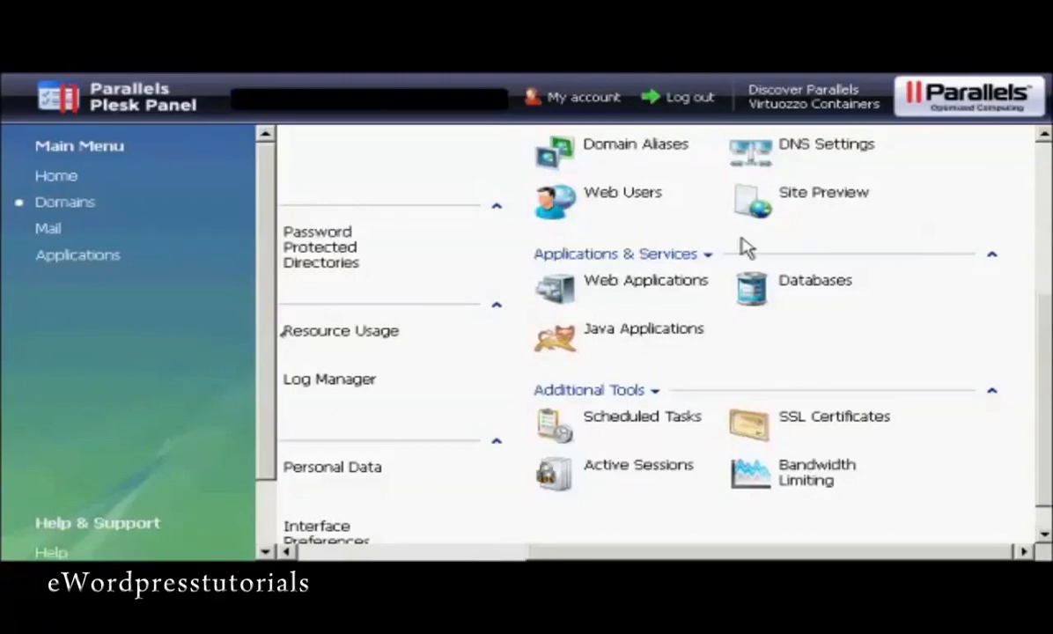
# Add a new MySQL database named anothercompany_samsblog under the domain's Databases.
pyautogui.click(751, 297)
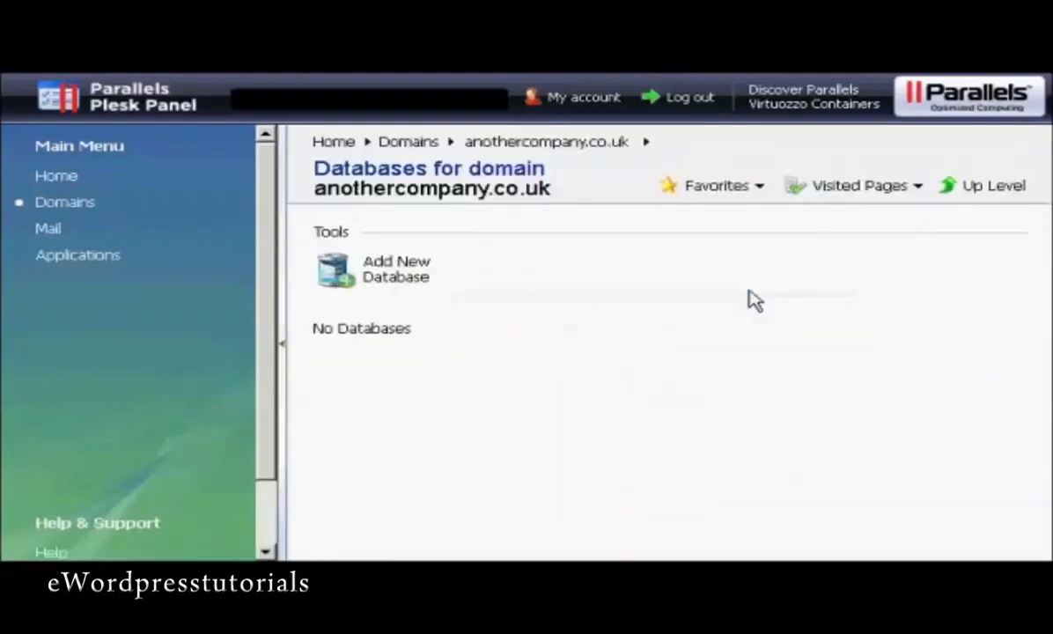
pyautogui.click(378, 280)
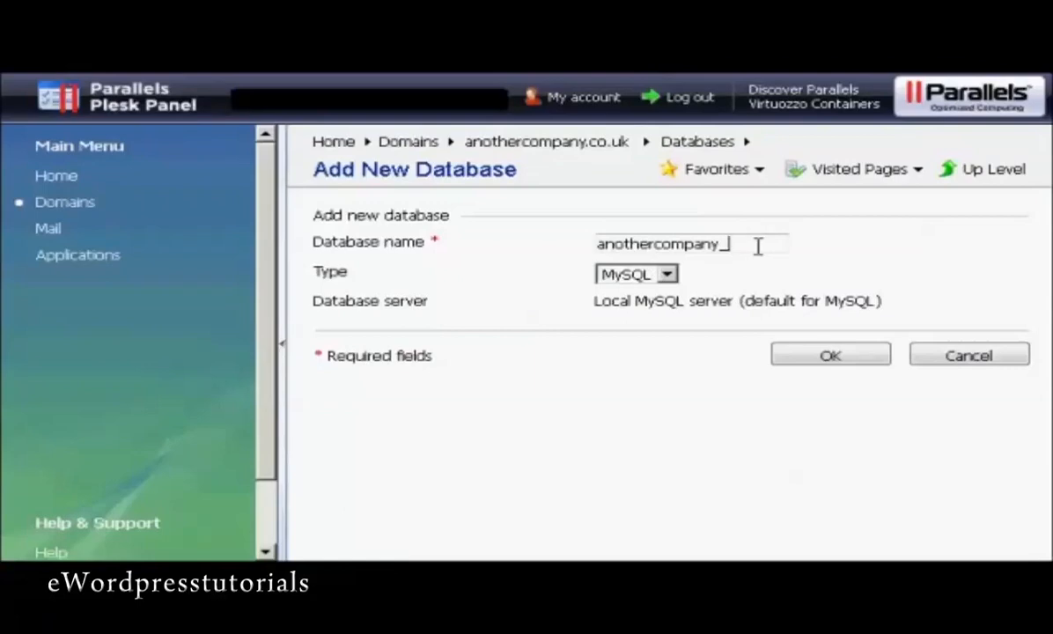
pyautogui.write('samdblog')
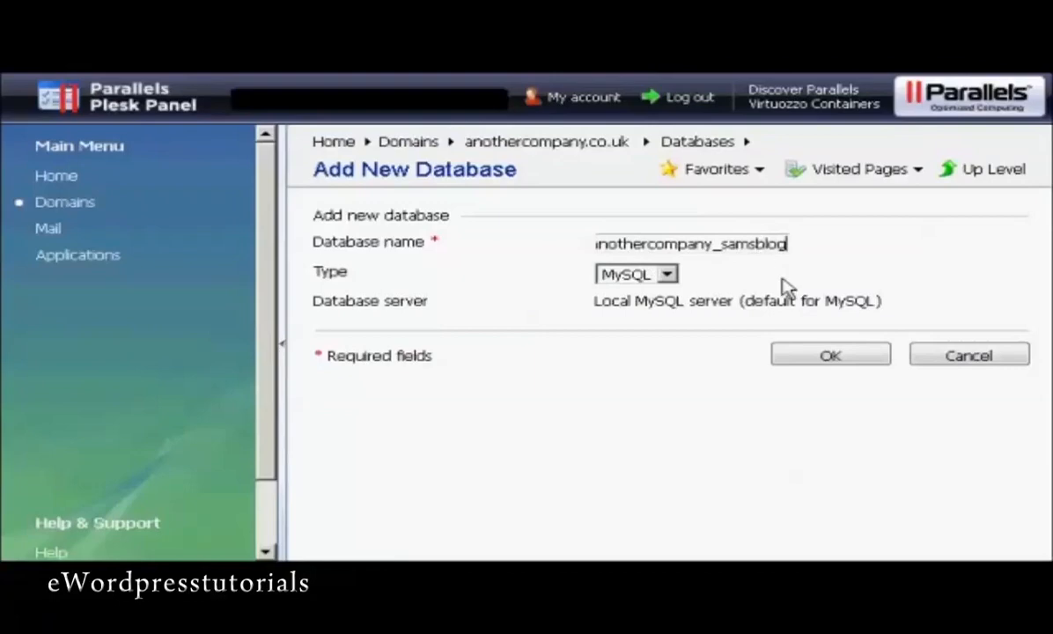
pyautogui.click(831, 356)
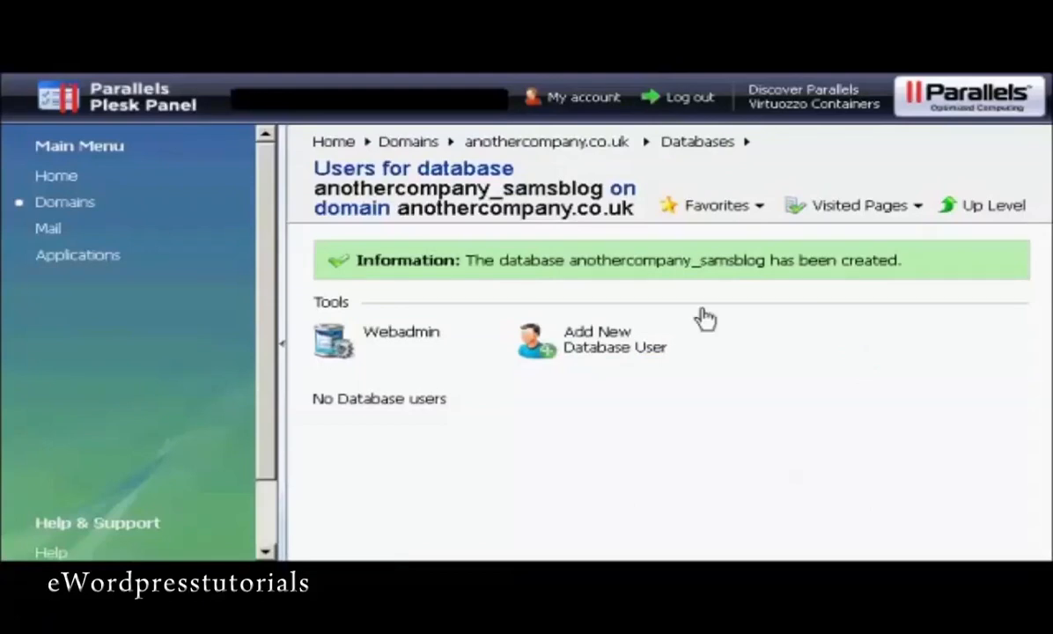
# Add database user sam001 with a confirmed password to anothercompany_samsblog.
pyautogui.click(606, 352)
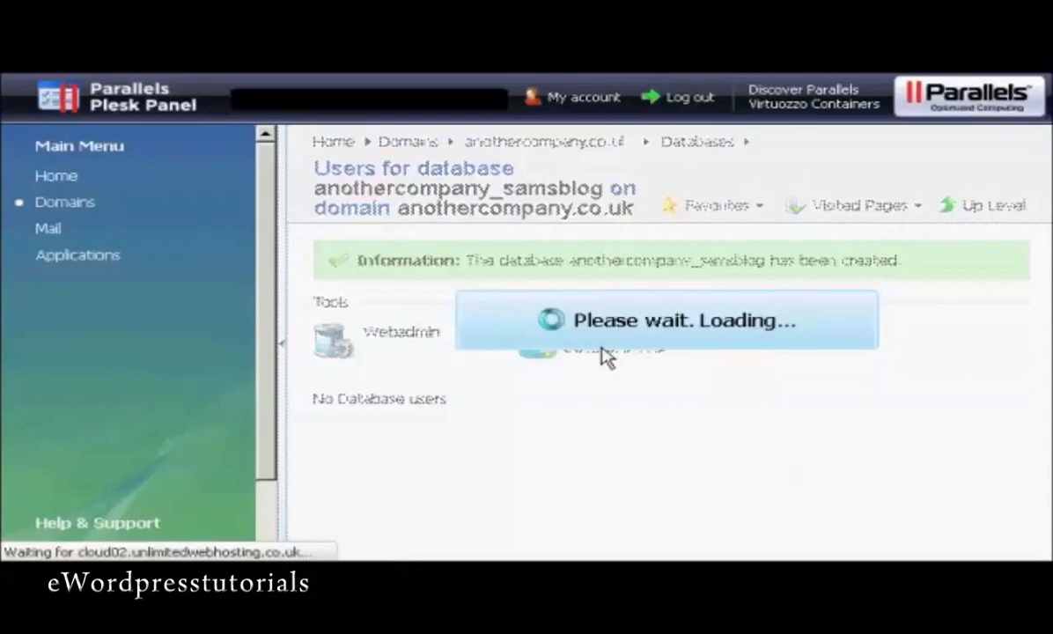
pyautogui.click(600, 280)
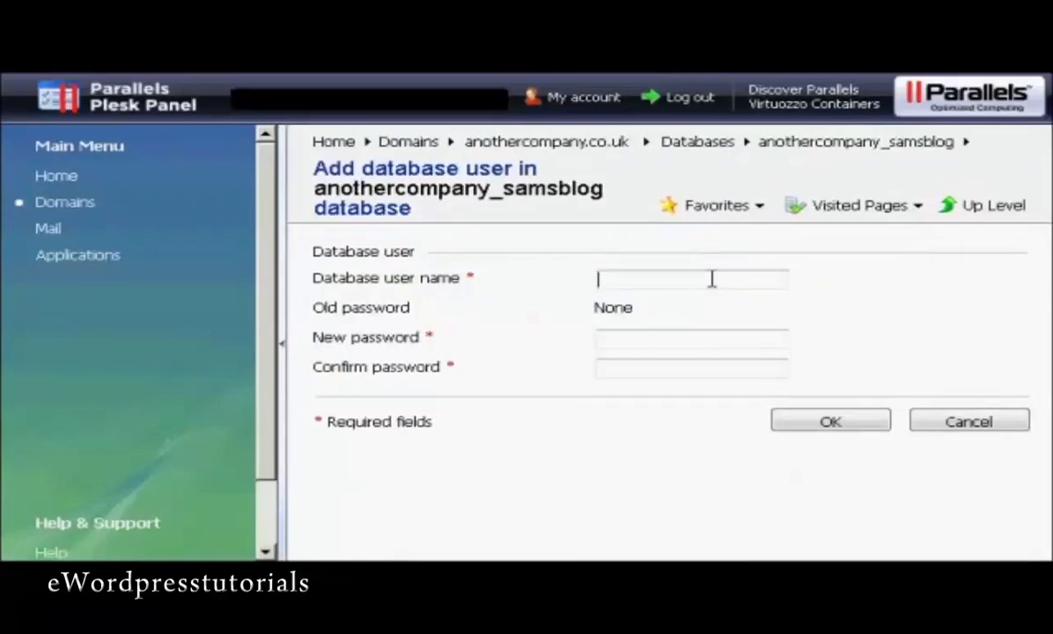
pyautogui.write('sam001')
pyautogui.click(642, 332)
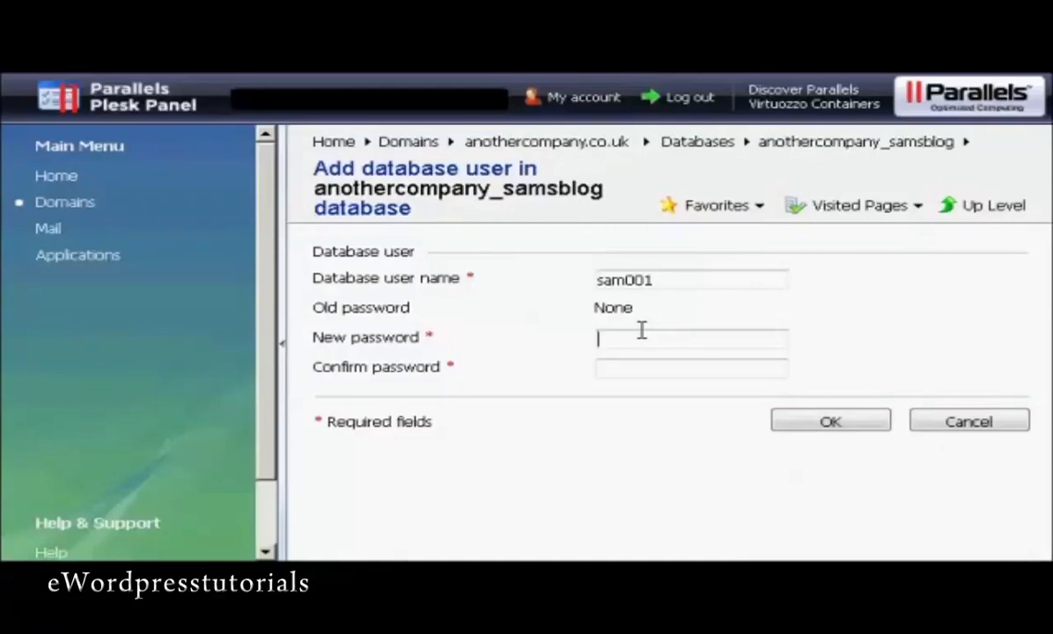
pyautogui.write('*******')
pyautogui.click(618, 365)
pyautogui.write('*******')
pyautogui.click(828, 425)
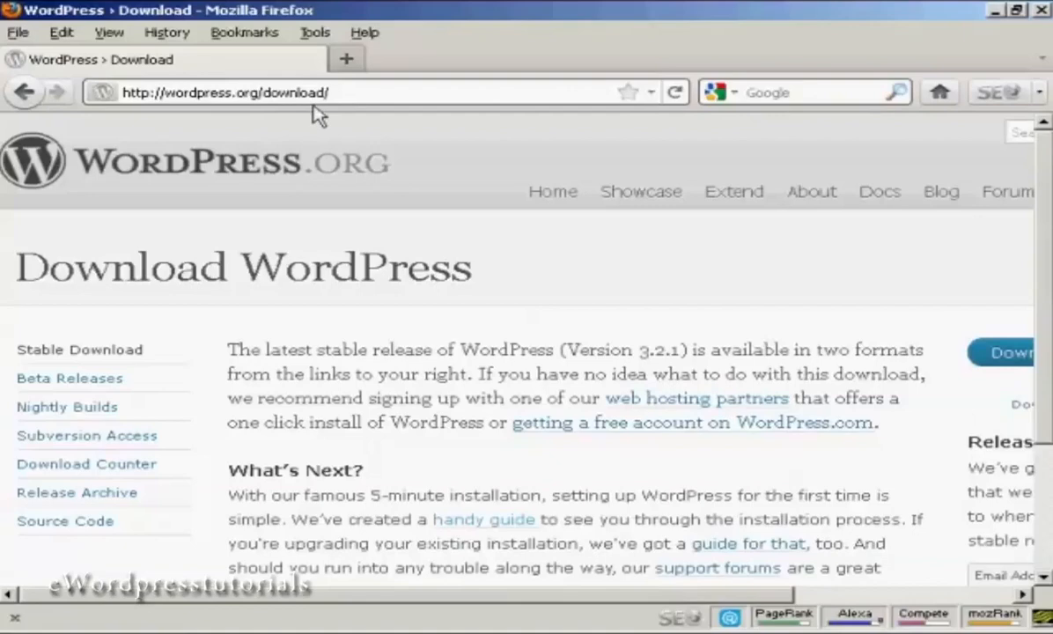
# On the wordpress.org download page, download the WordPress 3.2.1 zip.
pyautogui.moveTo(565, 595); pyautogui.dragTo(731, 597)
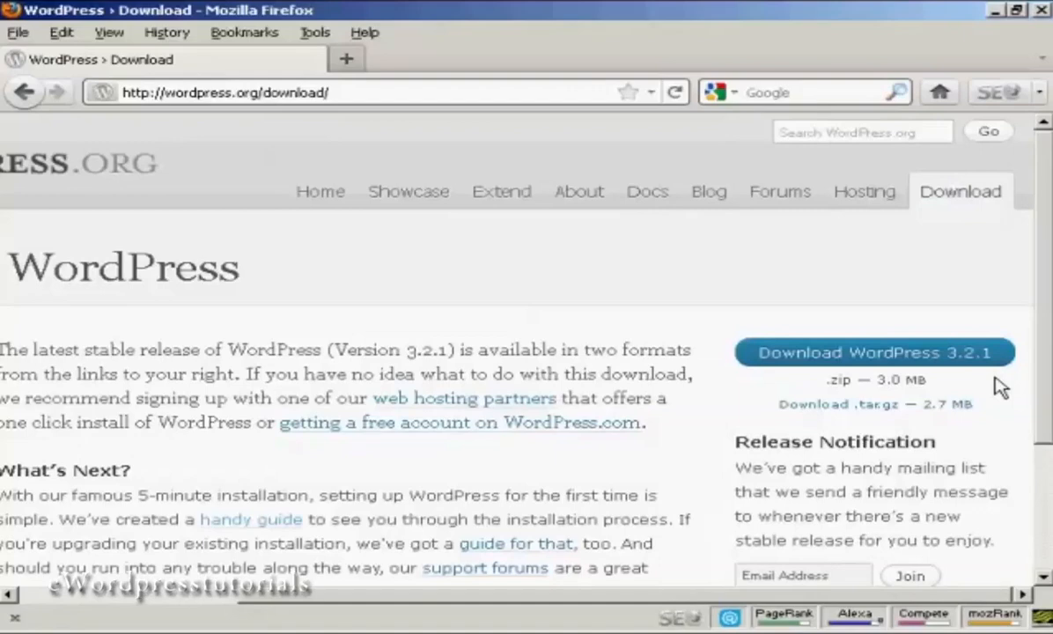
pyautogui.click(867, 361)
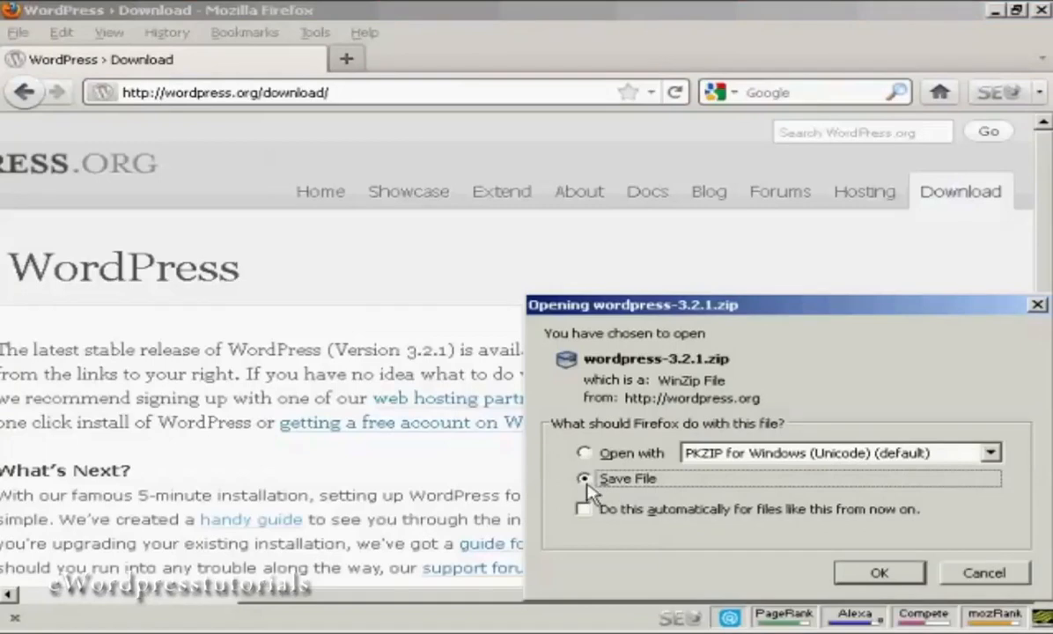
# Save wordpress-3.2.1.zip to disk and close the Downloads window once it finishes.
pyautogui.click(881, 573)
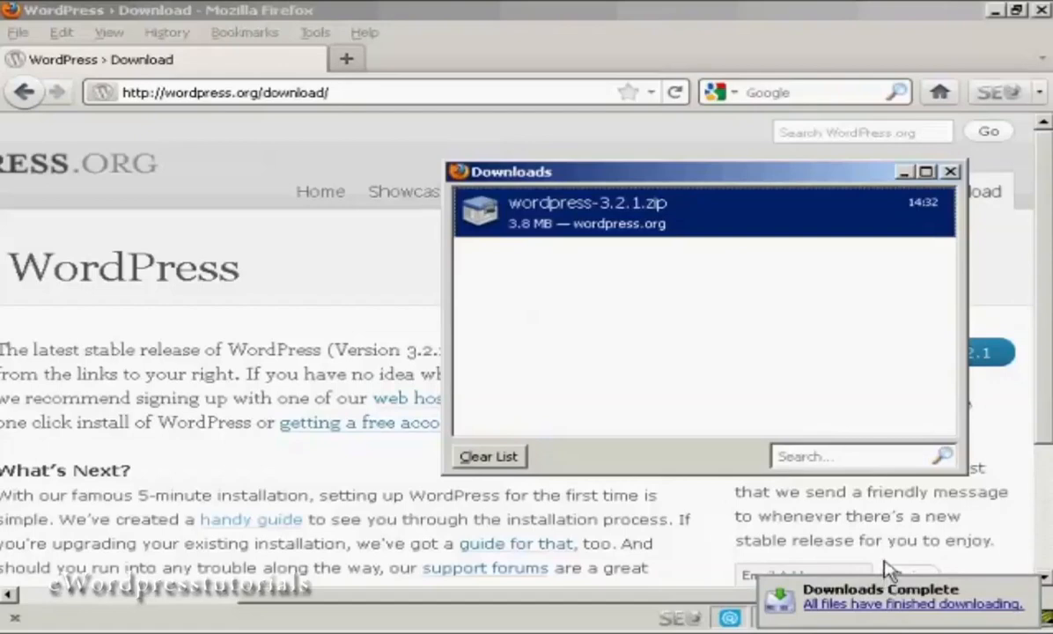
pyautogui.click(952, 172)
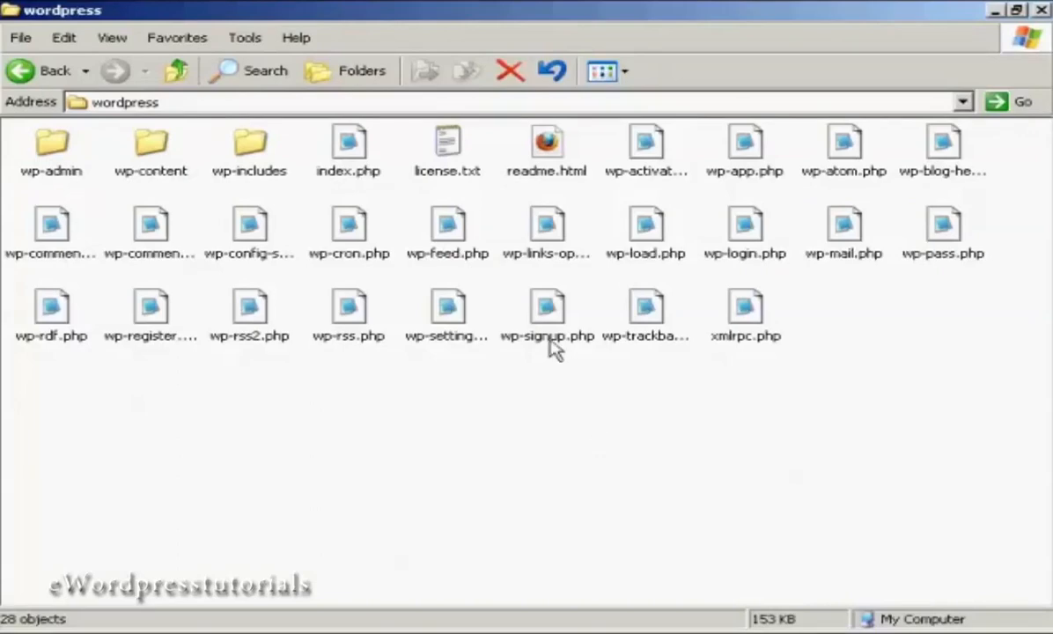
# Rename wp-config-sample.php to wp-config.php by deleting '-sample' from the file name.
pyautogui.click(266, 262)
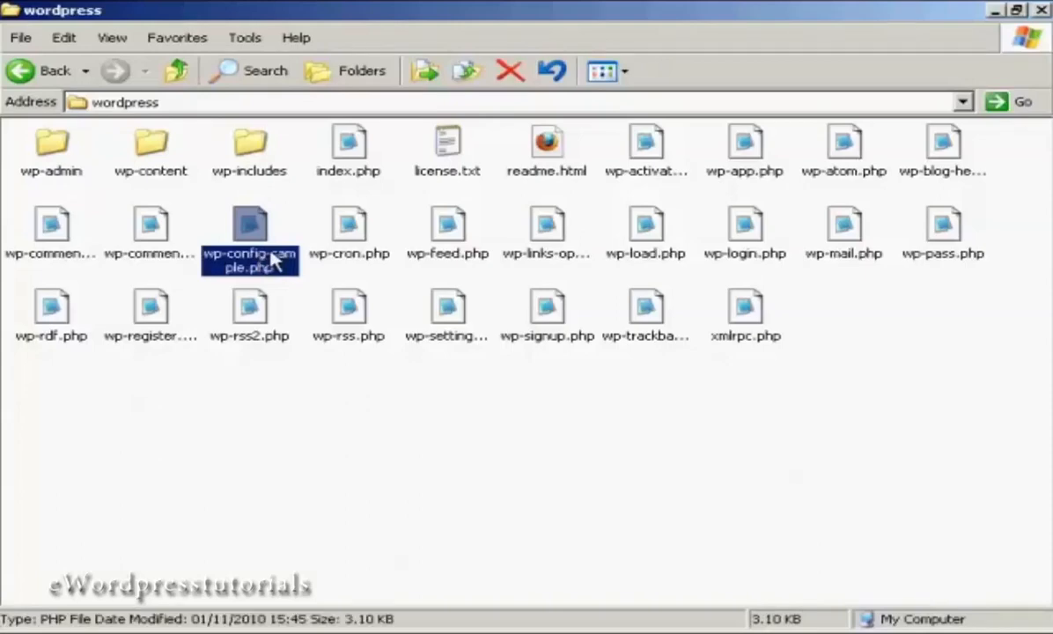
pyautogui.click(271, 258)
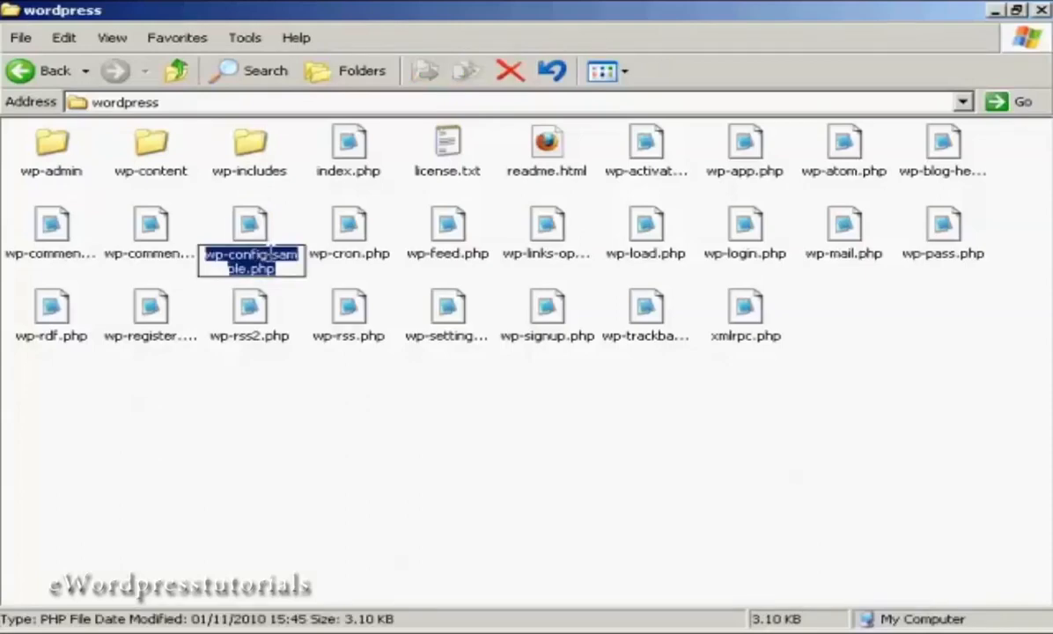
pyautogui.click(269, 256)
pyautogui.moveTo(266, 255); pyautogui.dragTo(236, 268)
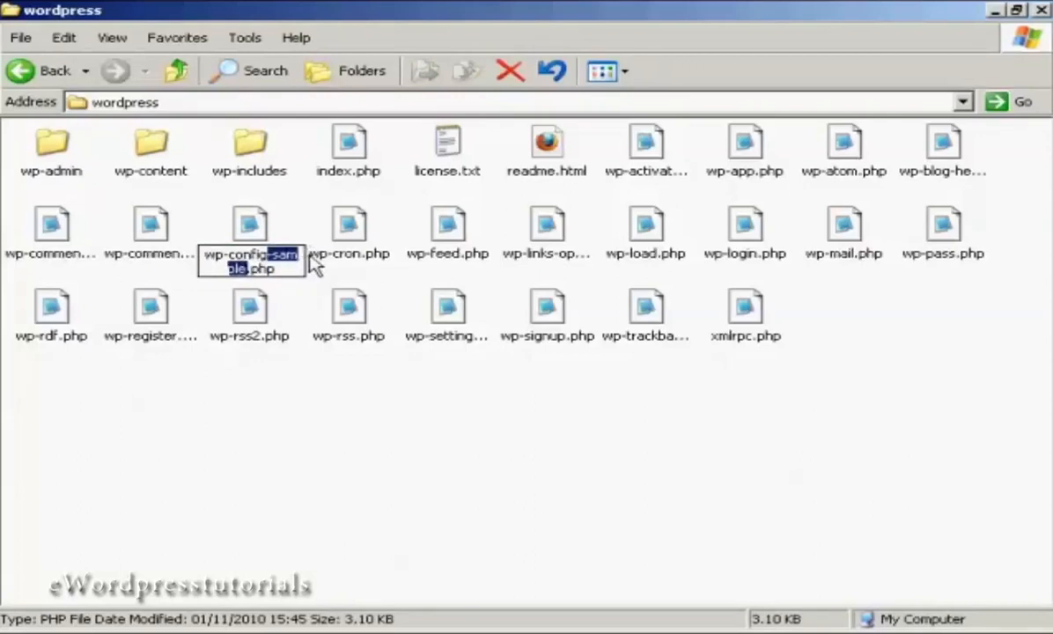
pyautogui.press('Delete')
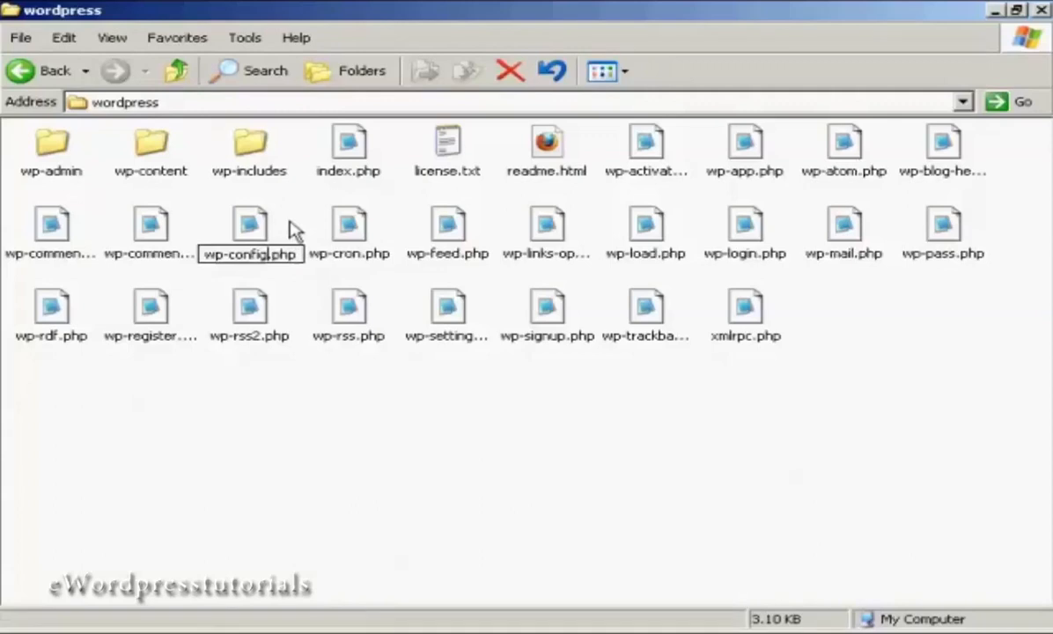
pyautogui.click(293, 228)
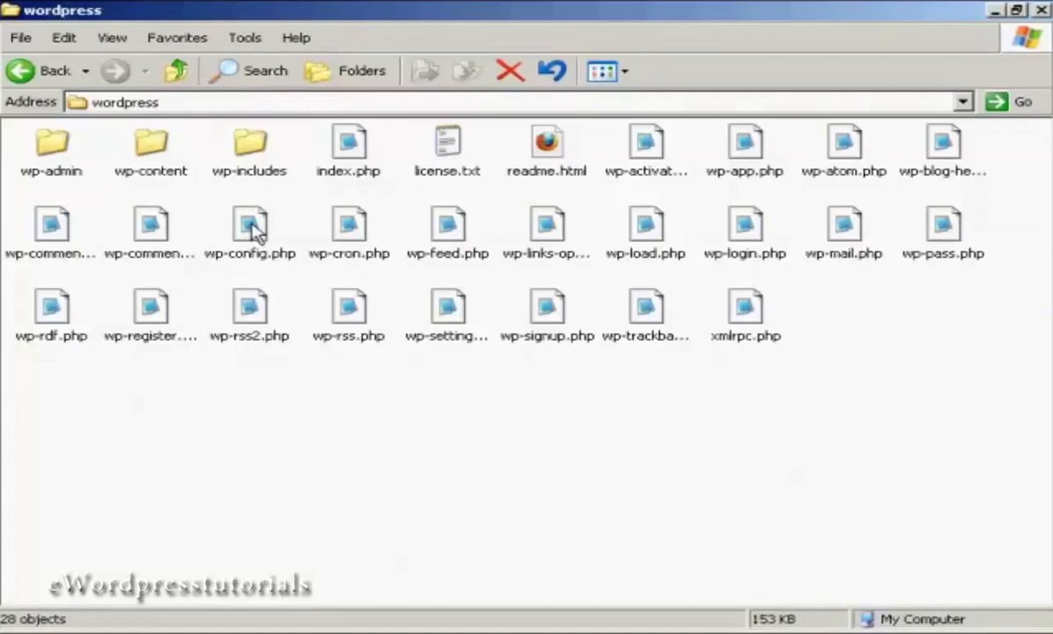
pyautogui.click(254, 231)
# Open wp-config.php in Notepad and scroll down to its MySQL database settings.
pyautogui.doubleClick(253, 232)
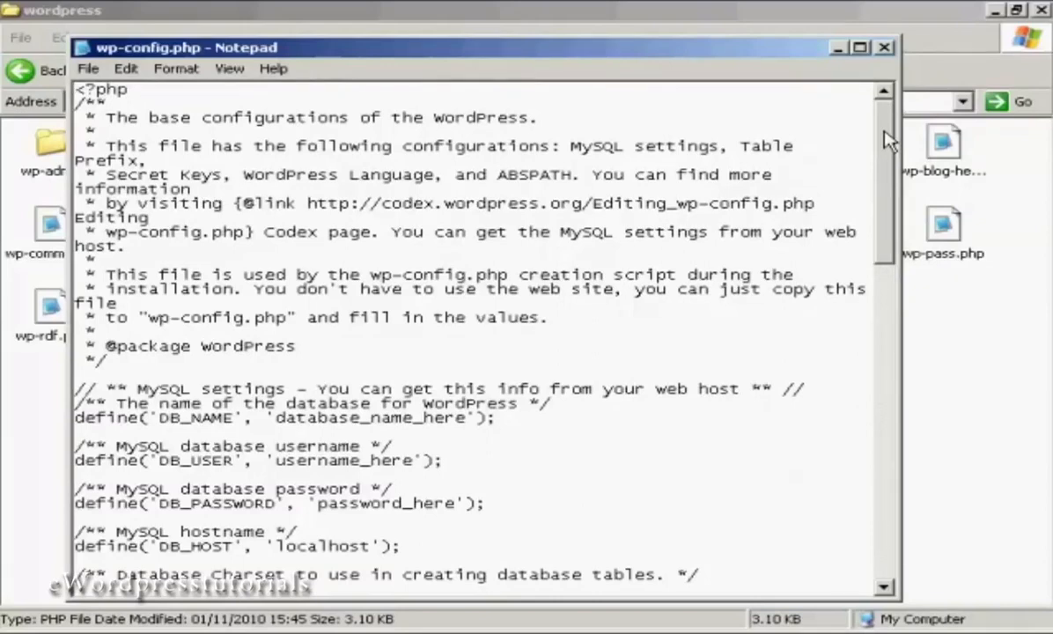
pyautogui.moveTo(885, 141); pyautogui.dragTo(886, 200)
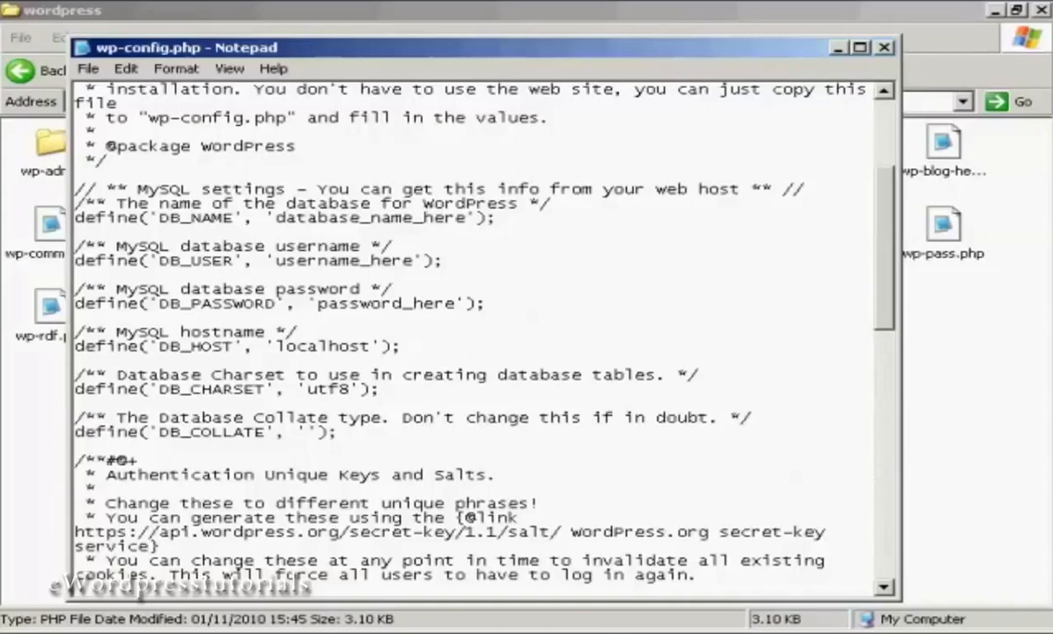
# Copy the database name from database.txt and paste it over database_name_here in wp-config.php.
pyautogui.hotkey('alt', 'Tab')
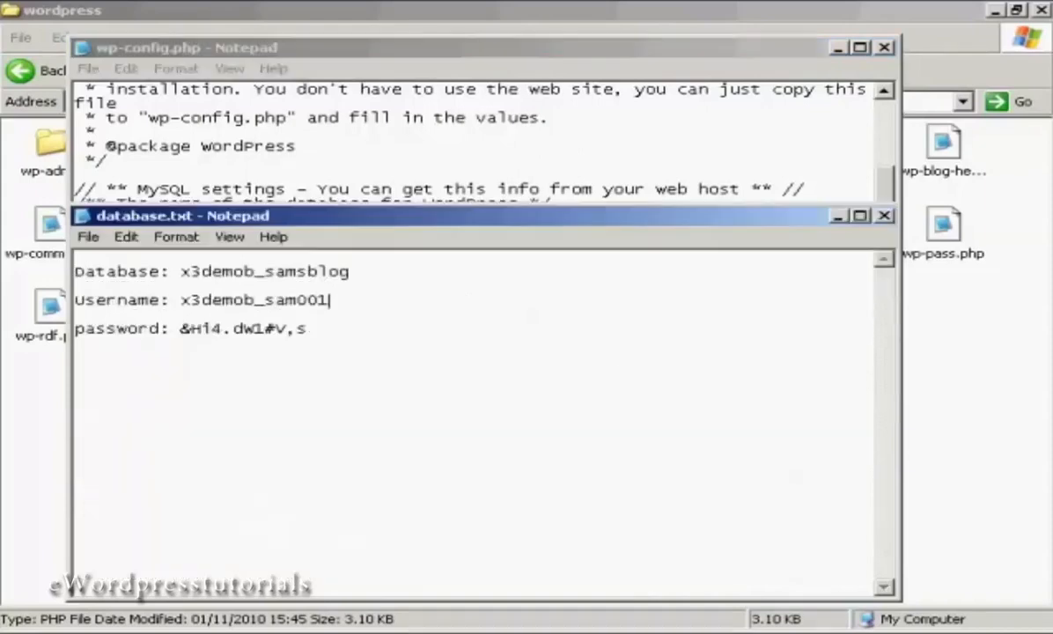
pyautogui.moveTo(180, 271); pyautogui.dragTo(348, 271)
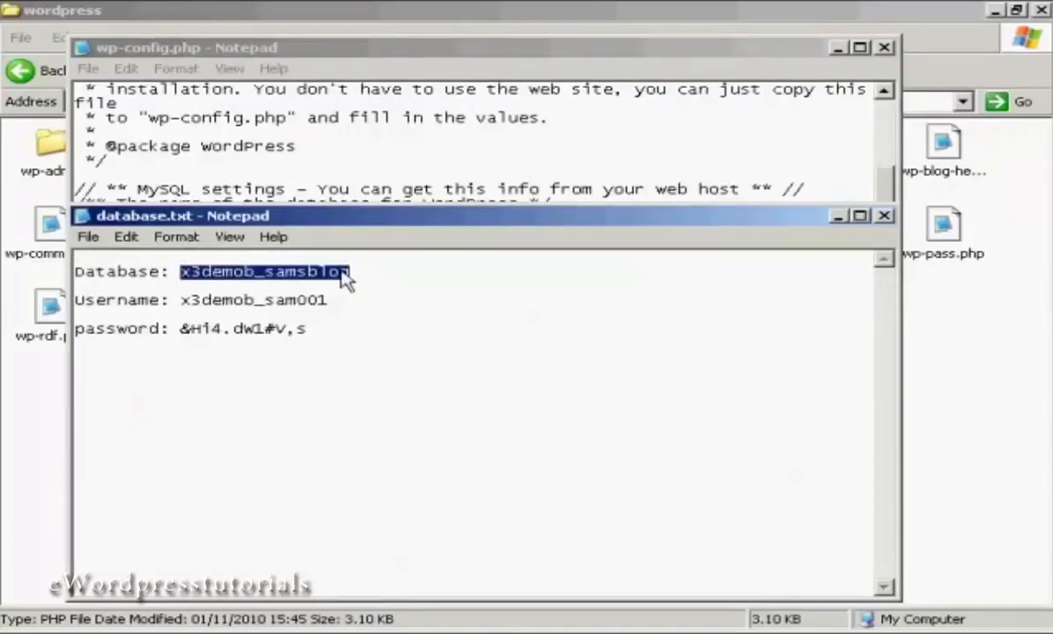
pyautogui.rightClick(344, 273)
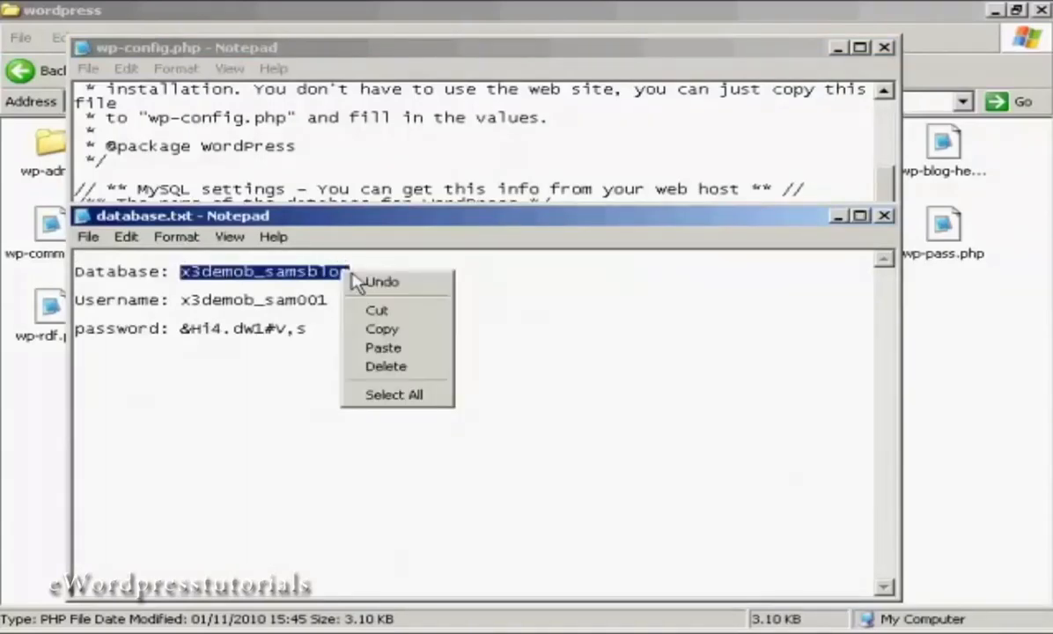
pyautogui.click(382, 329)
pyautogui.click(836, 217)
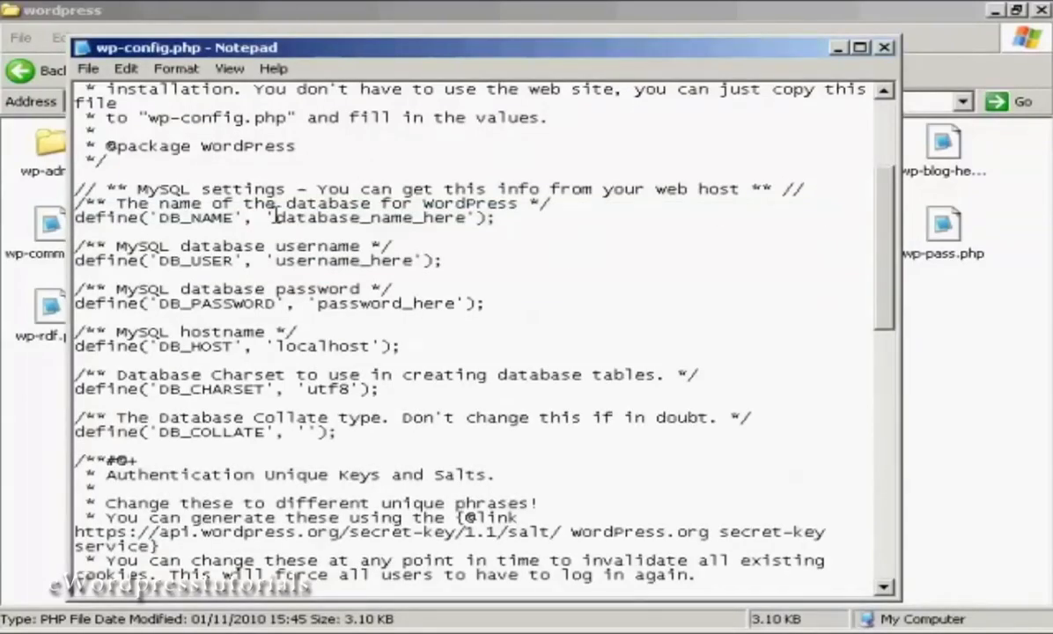
pyautogui.moveTo(276, 218); pyautogui.dragTo(468, 219)
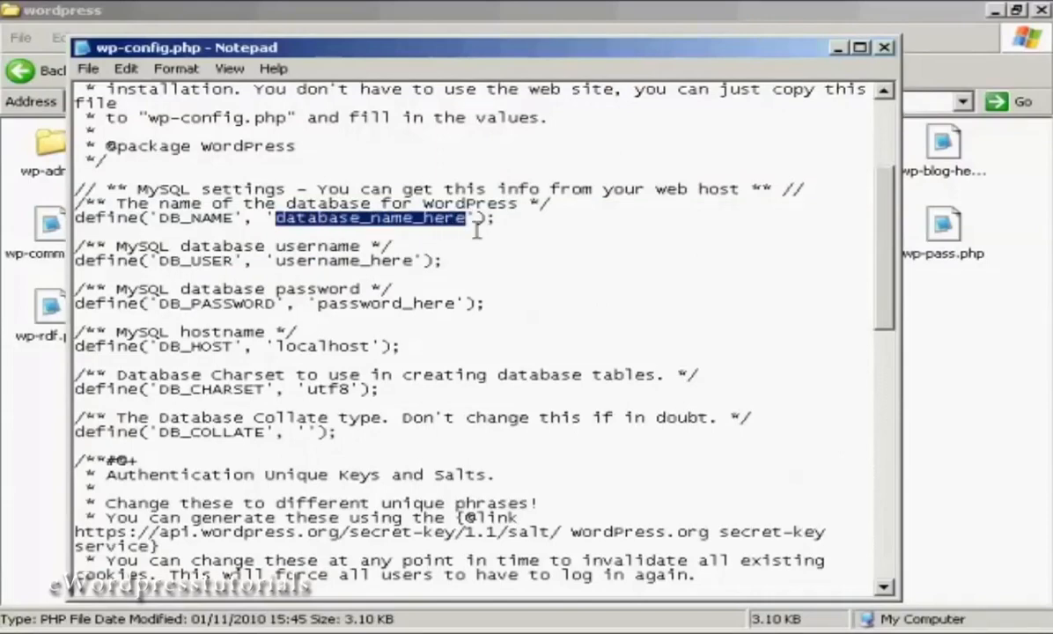
pyautogui.hotkey('ctrl', 'v')
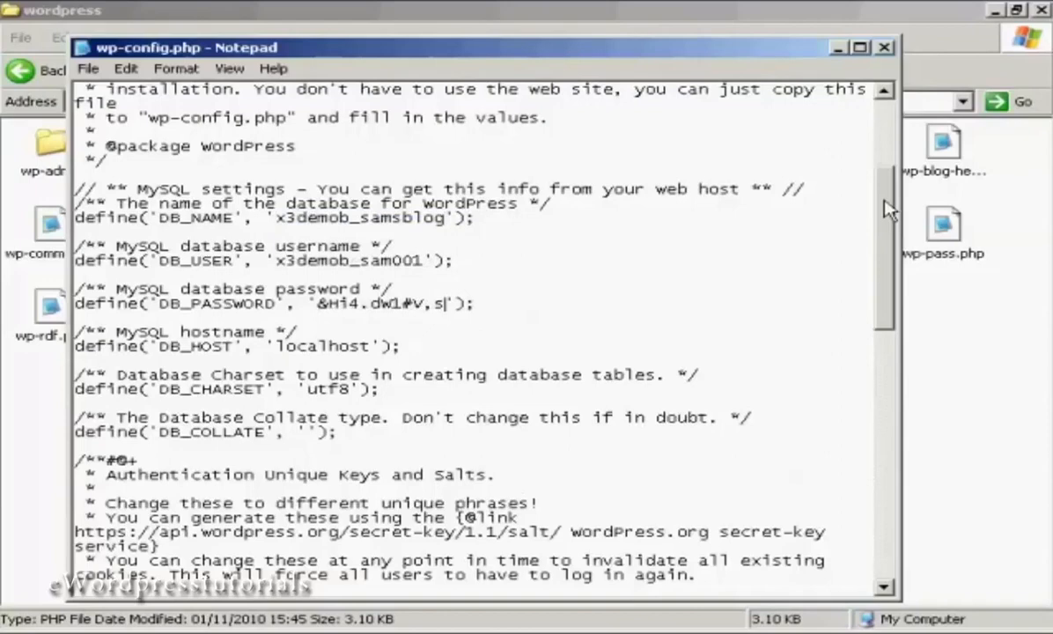
pyautogui.moveTo(889, 210); pyautogui.dragTo(907, 317)
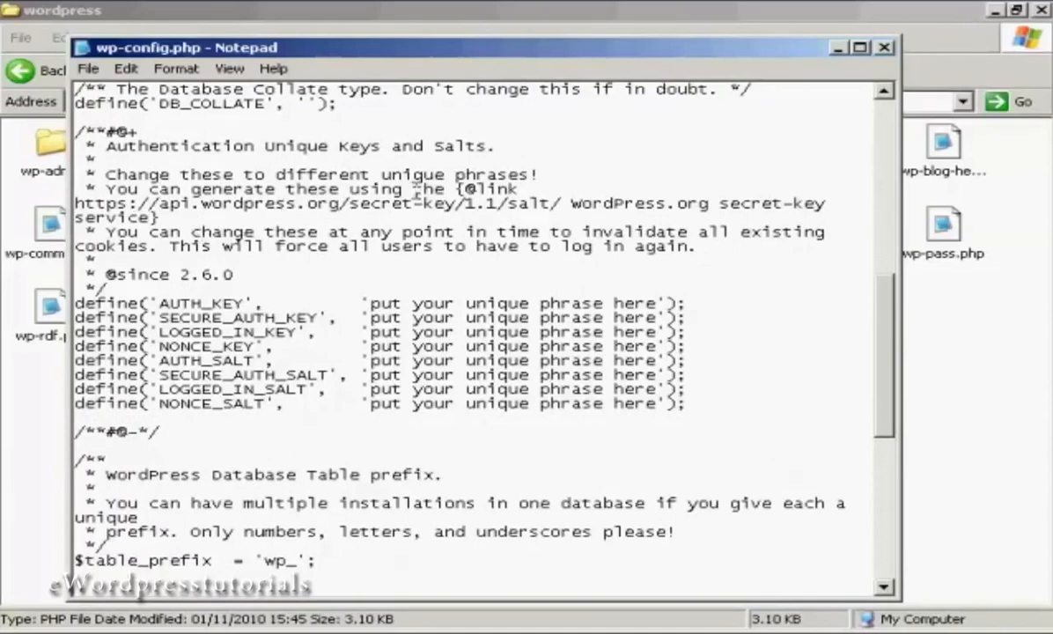
# Copy the secret-key generator URL from wp-config.php and close database.txt.
pyautogui.moveTo(75, 203); pyautogui.dragTo(554, 205)
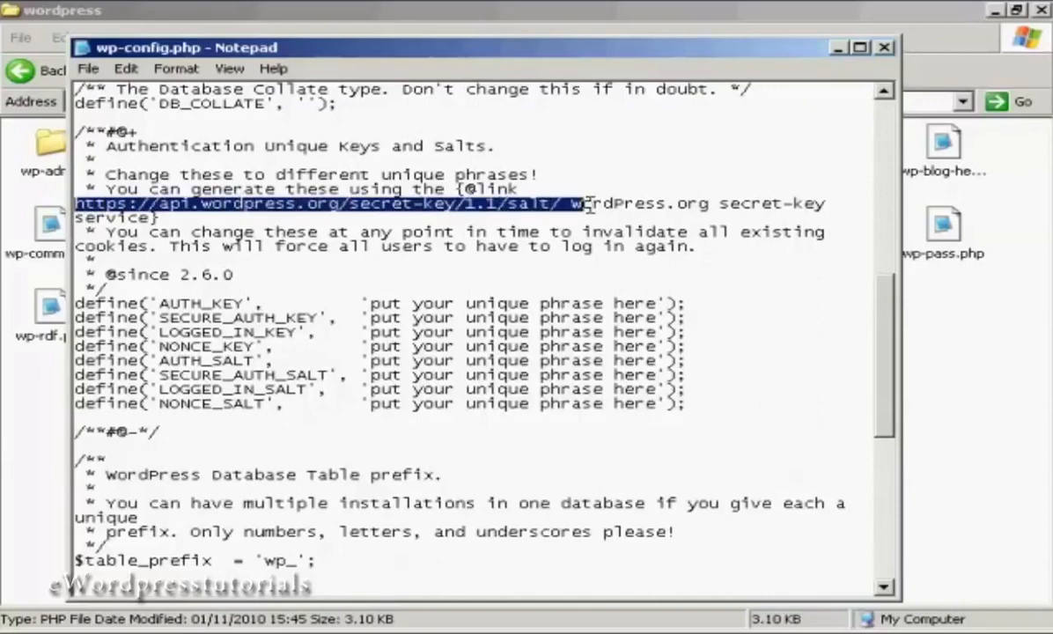
pyautogui.rightClick(555, 206)
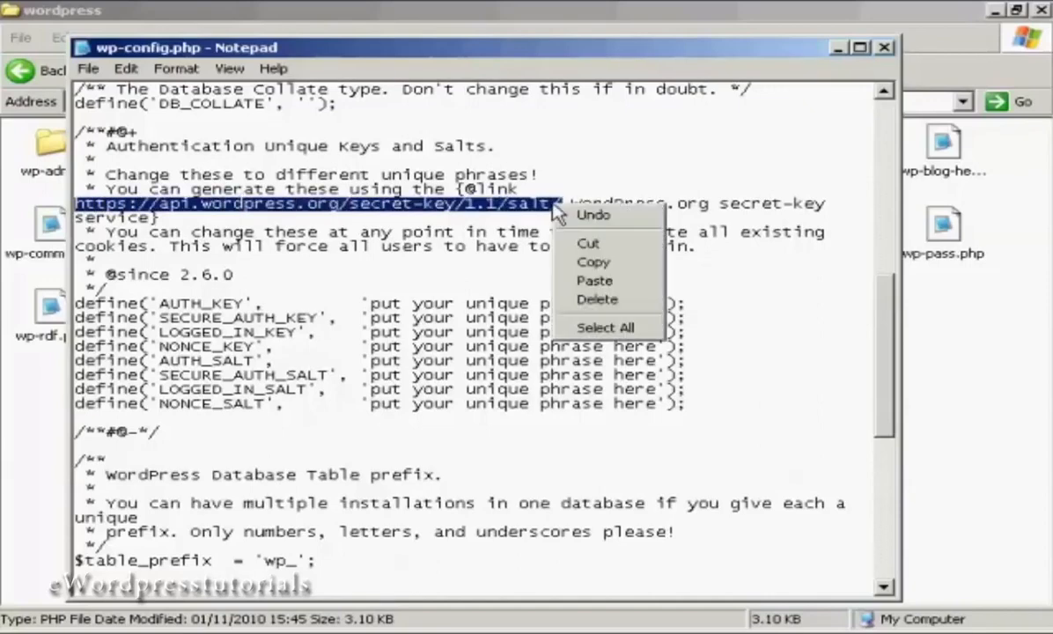
pyautogui.click(595, 264)
pyautogui.click(837, 49)
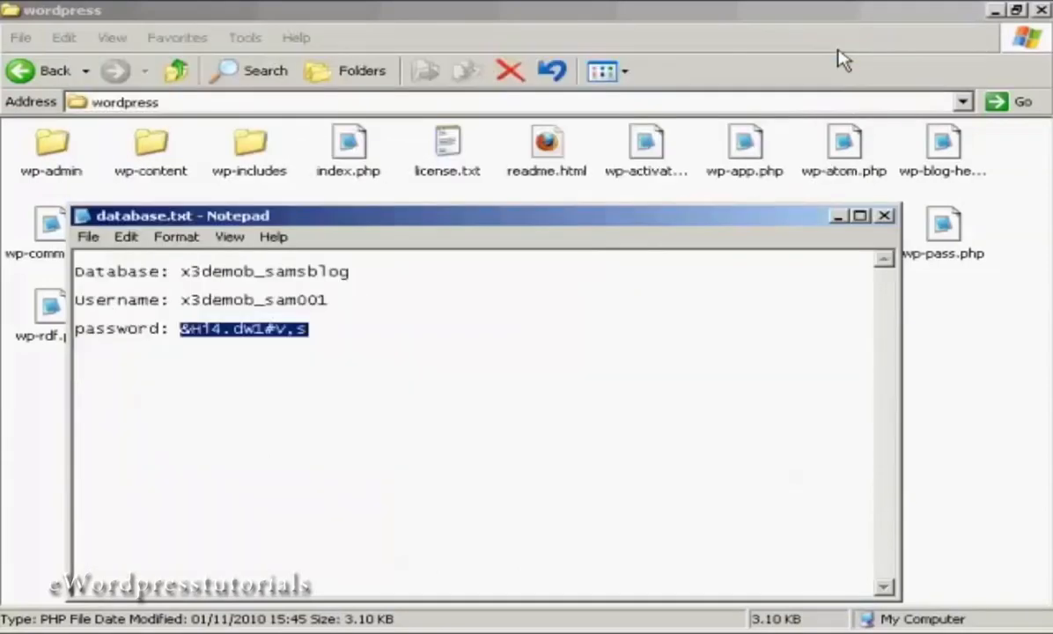
pyautogui.click(884, 216)
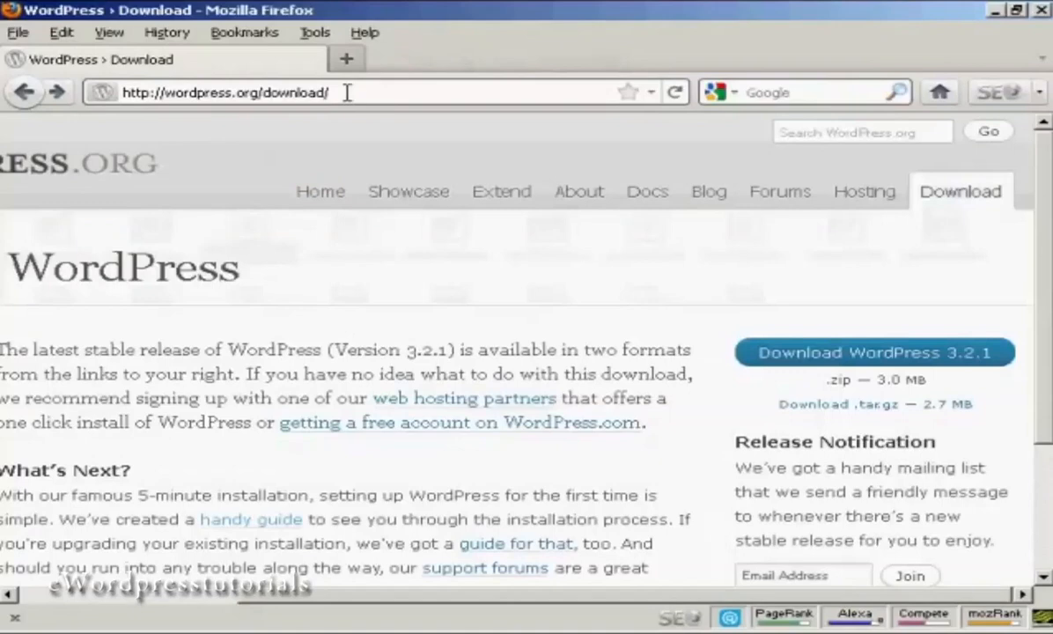
# Load api.wordpress.org/secret-key/1.1/salt/ in Firefox and copy the eight generated key and salt lines.
pyautogui.moveTo(331, 92); pyautogui.dragTo(118, 92)
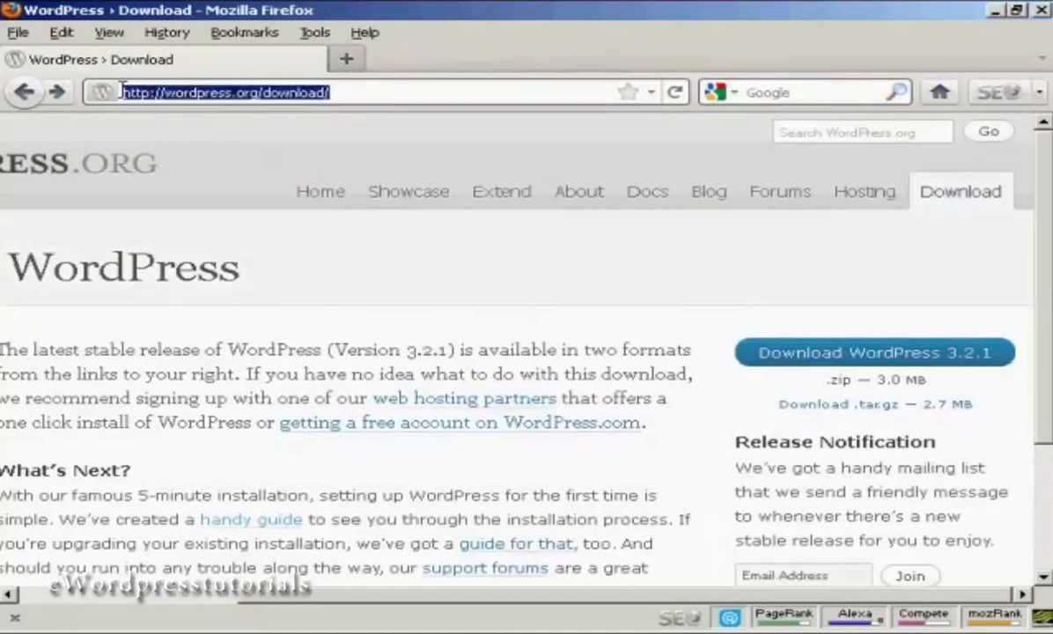
pyautogui.hotkey('ctrl', 'v')
pyautogui.press('Return')
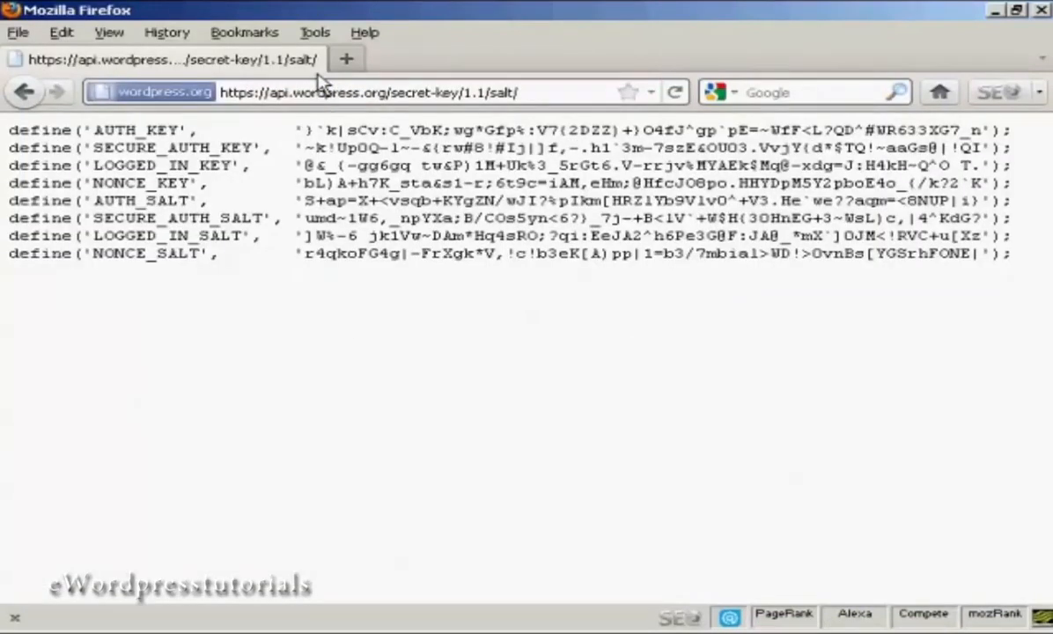
pyautogui.moveTo(8, 132); pyautogui.dragTo(1030, 269)
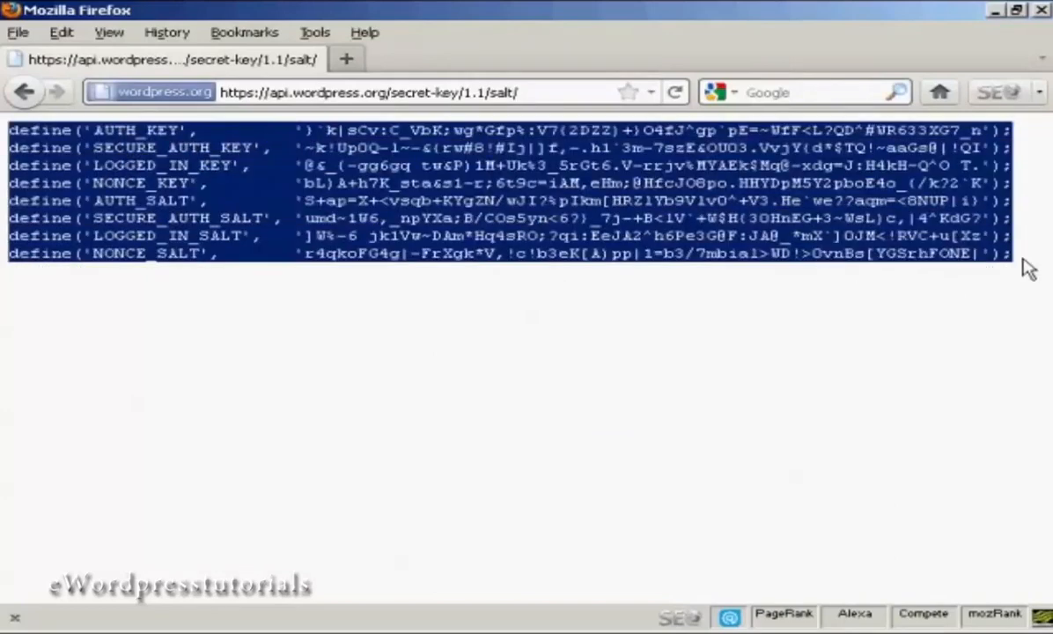
pyautogui.rightClick(779, 220)
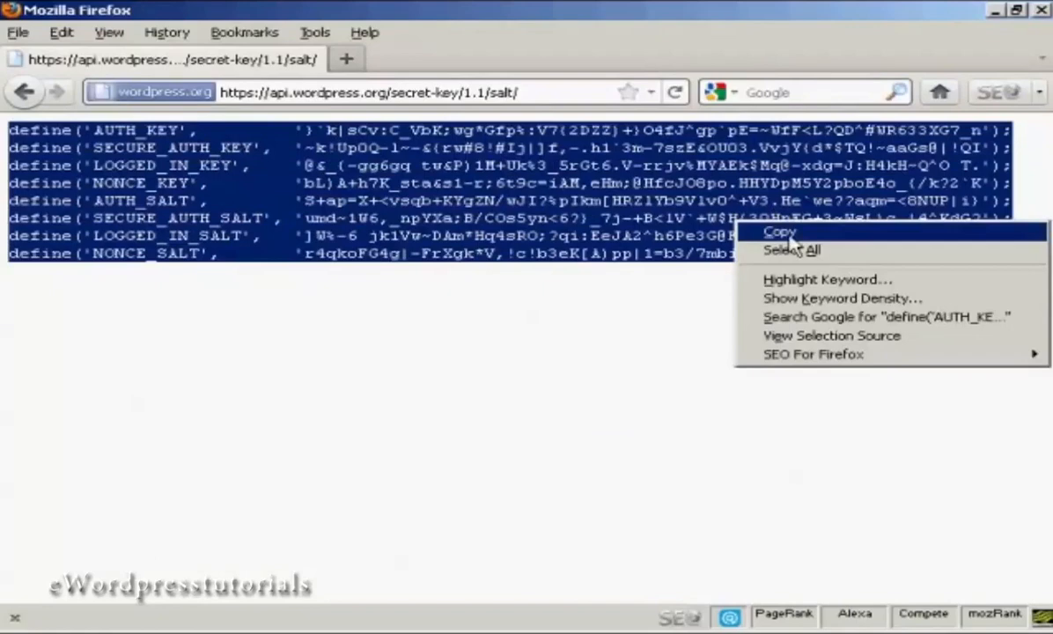
pyautogui.click(779, 231)
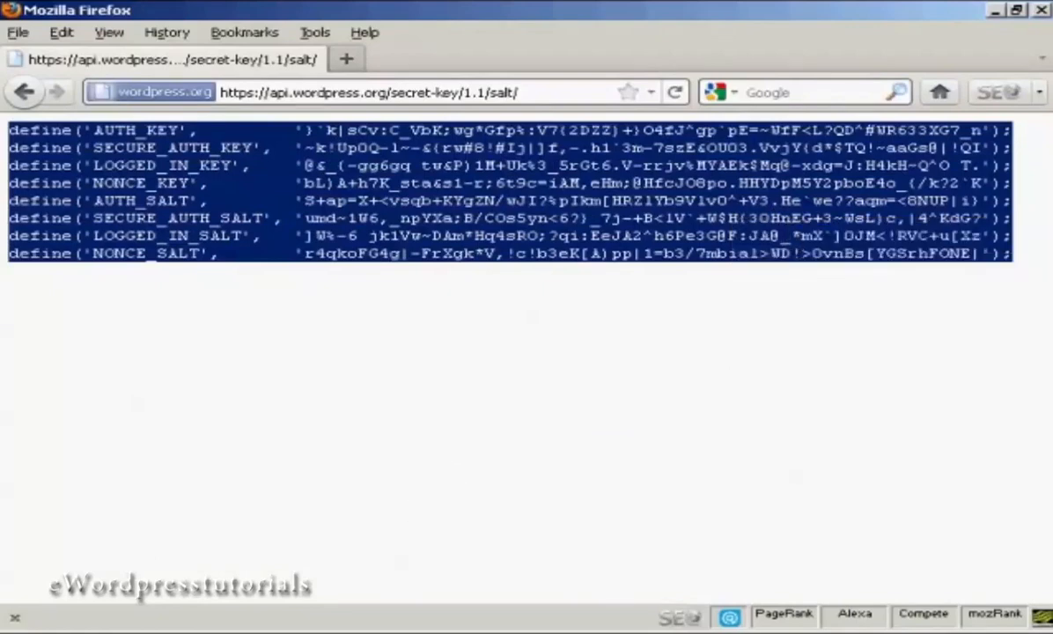
pyautogui.hotkey('alt', 'Tab')
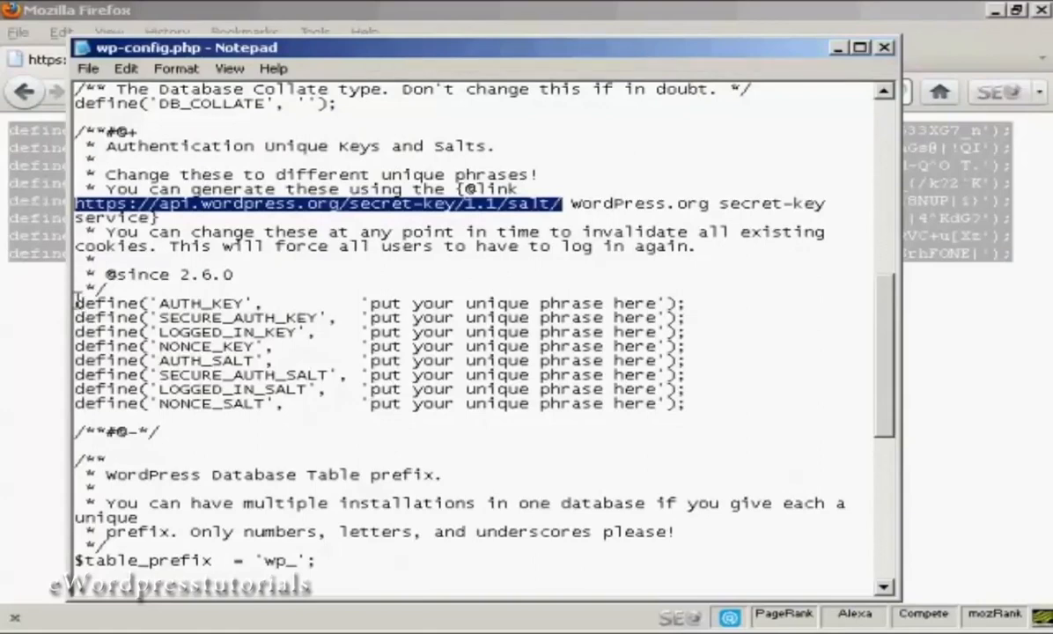
# Replace the eight placeholder key and salt lines in wp-config.php with the generated ones.
pyautogui.moveTo(75, 303); pyautogui.dragTo(704, 407)
pyautogui.hotkey('ctrl', 'v')
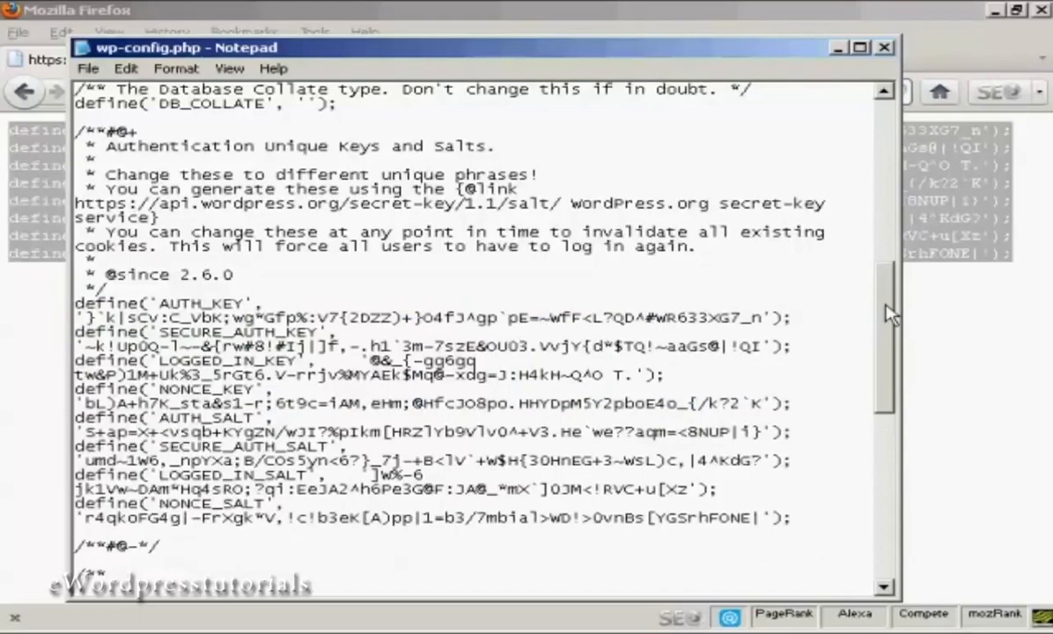
pyautogui.moveTo(889, 315); pyautogui.dragTo(883, 495)
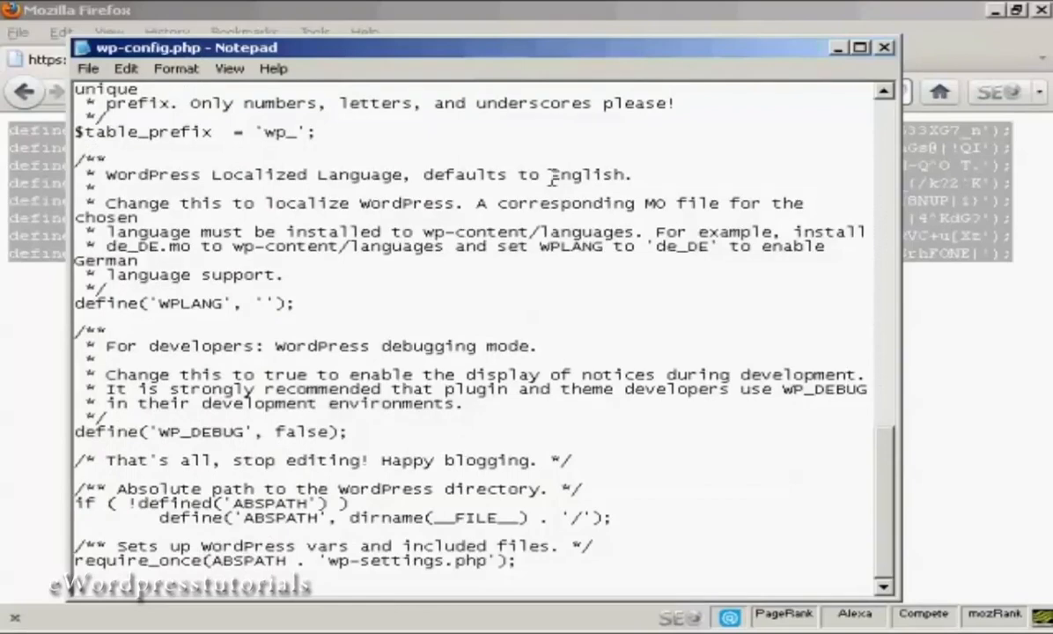
# Save wp-config.php and close Notepad.
pyautogui.click(88, 69)
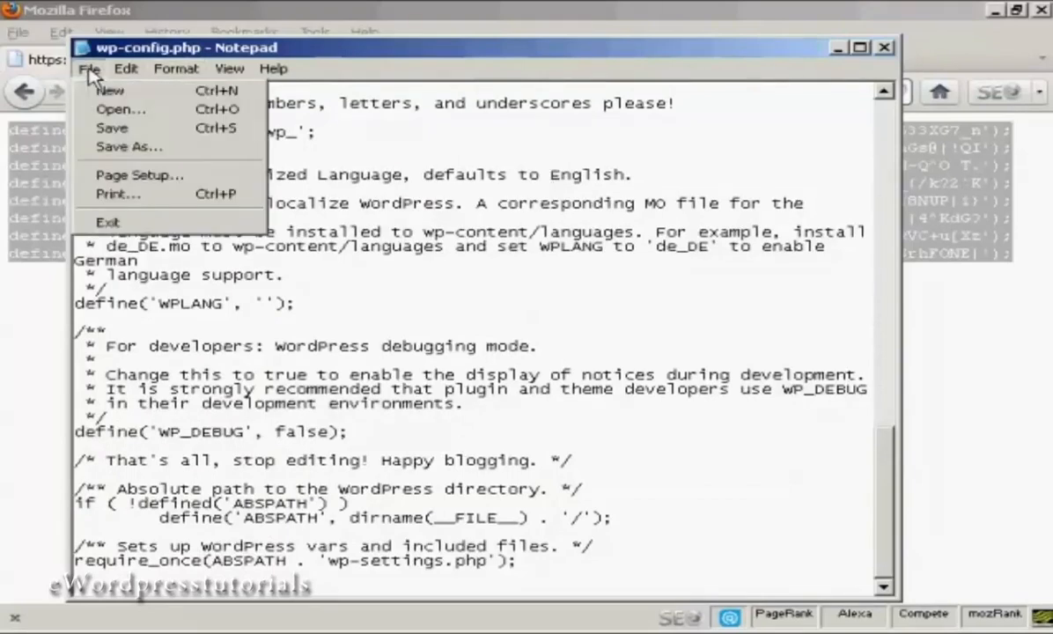
pyautogui.click(123, 130)
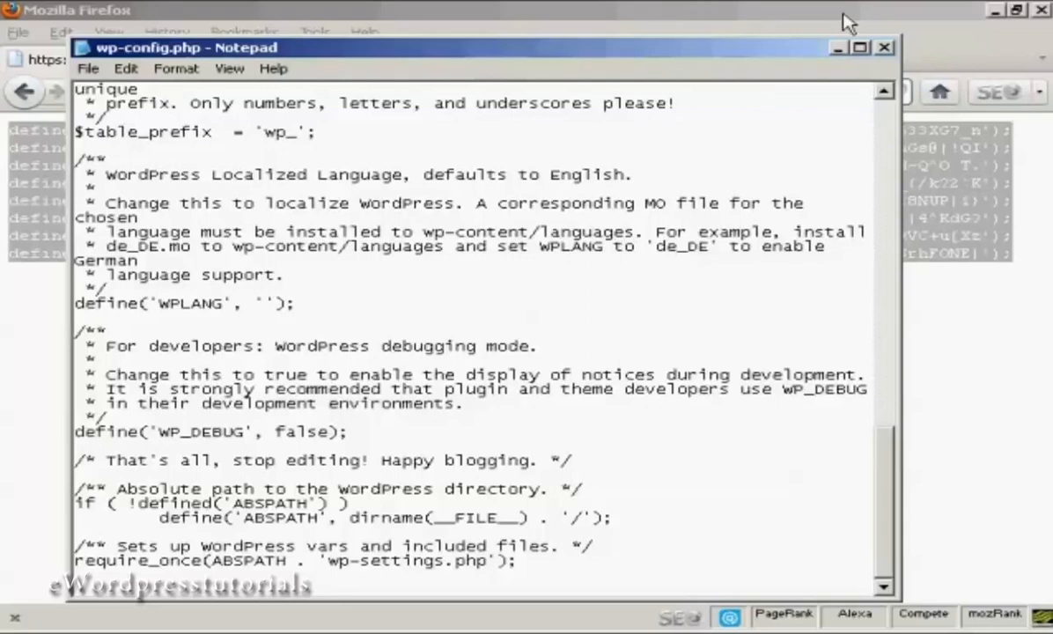
pyautogui.click(883, 49)
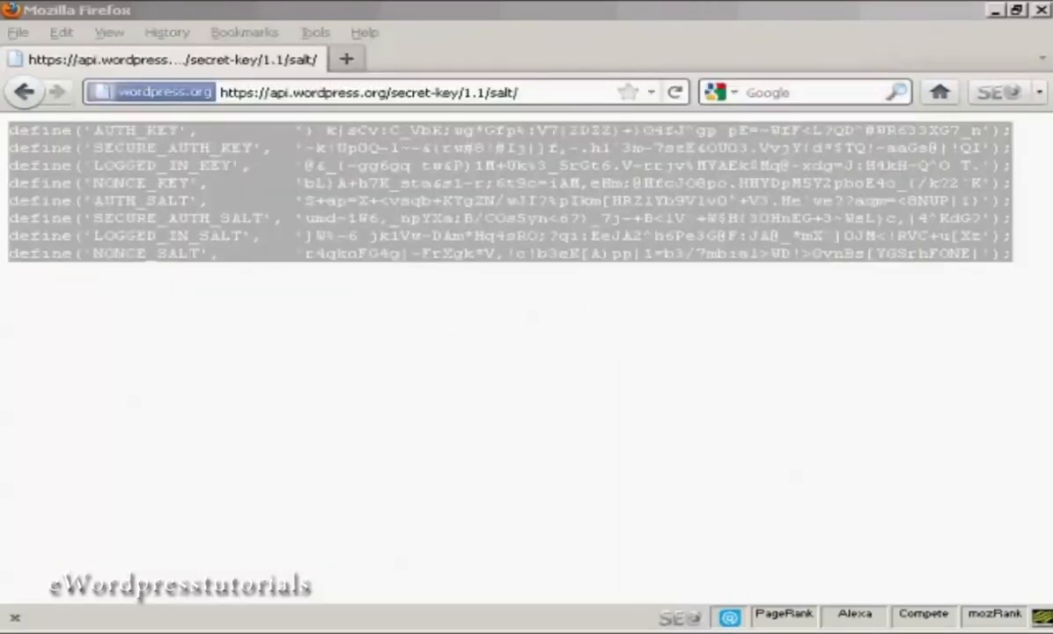
# Return to the wordpress folder in Explorer, then bring up actions for the remote httpdocs folder in FileZilla.
pyautogui.hotkey('alt', 'Tab')
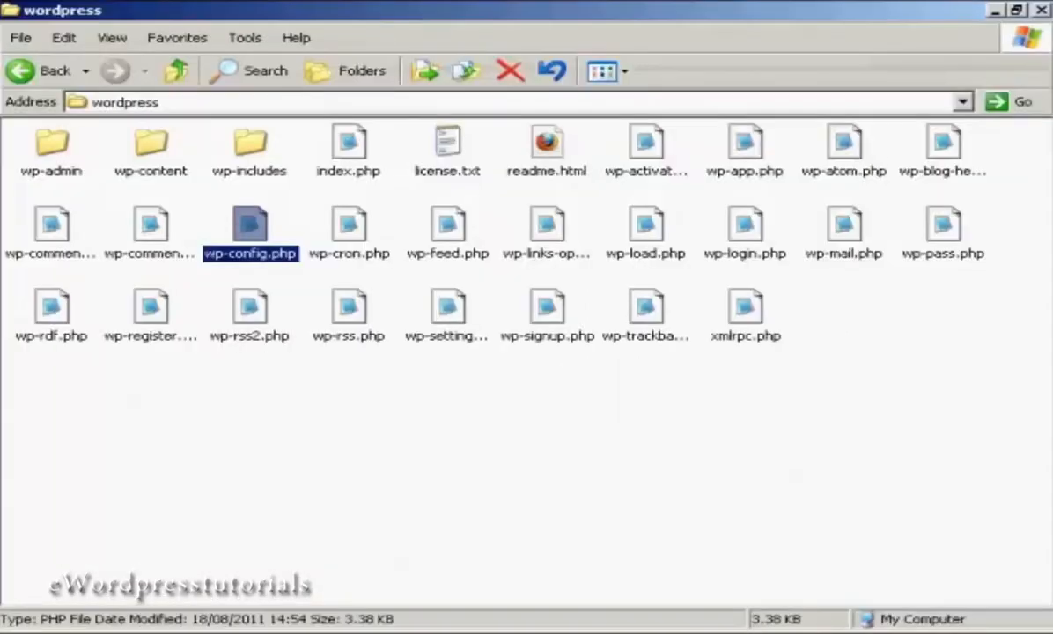
pyautogui.click(491, 441)
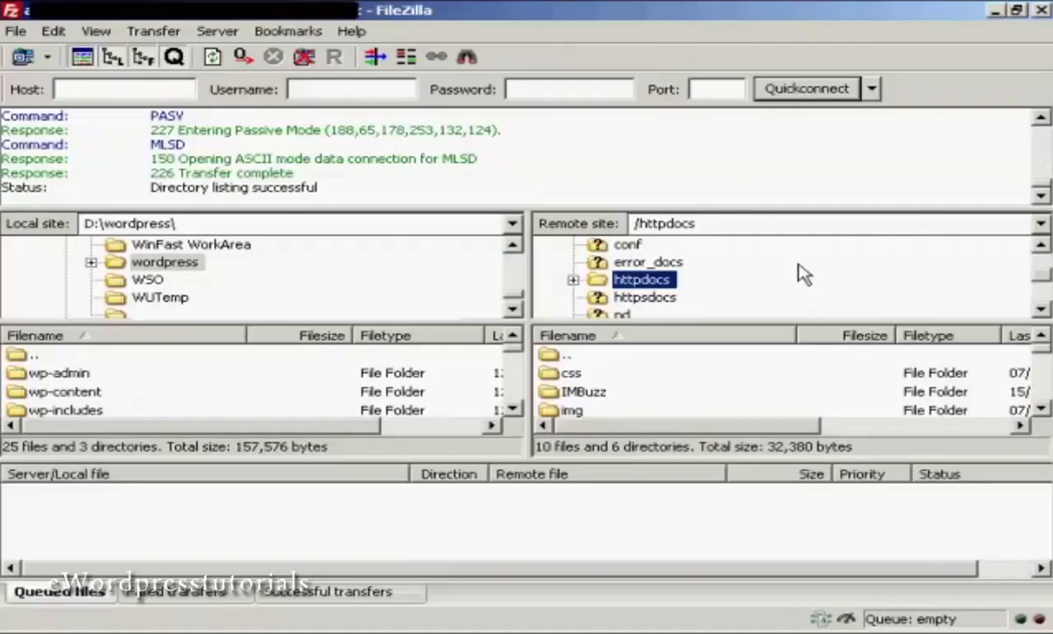
pyautogui.rightClick(664, 282)
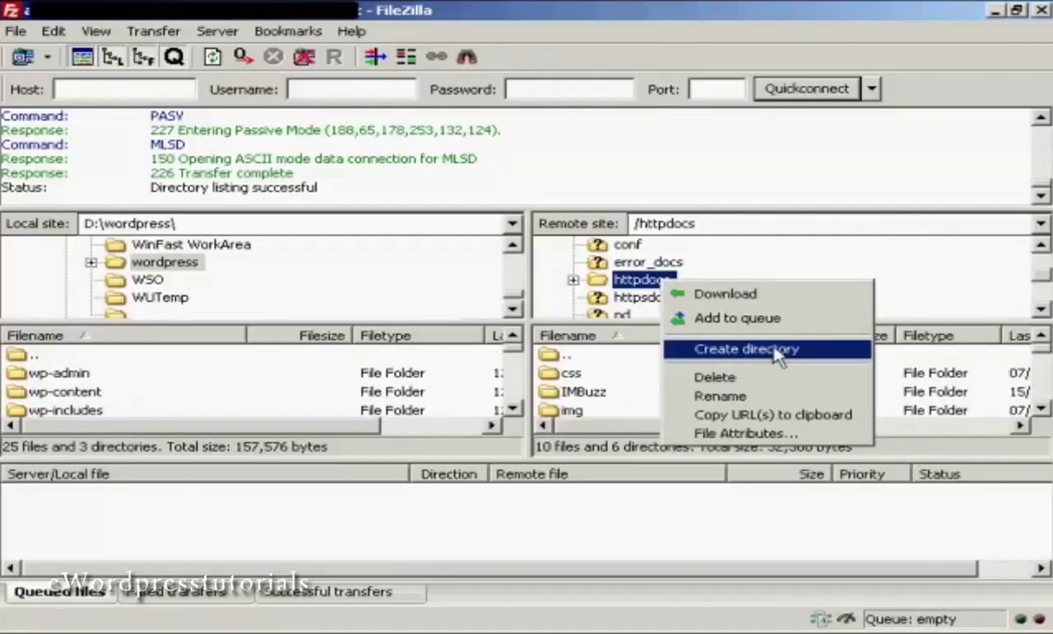
# Create a 'wordpress' directory under /httpdocs on the server and open it.
pyautogui.click(746, 349)
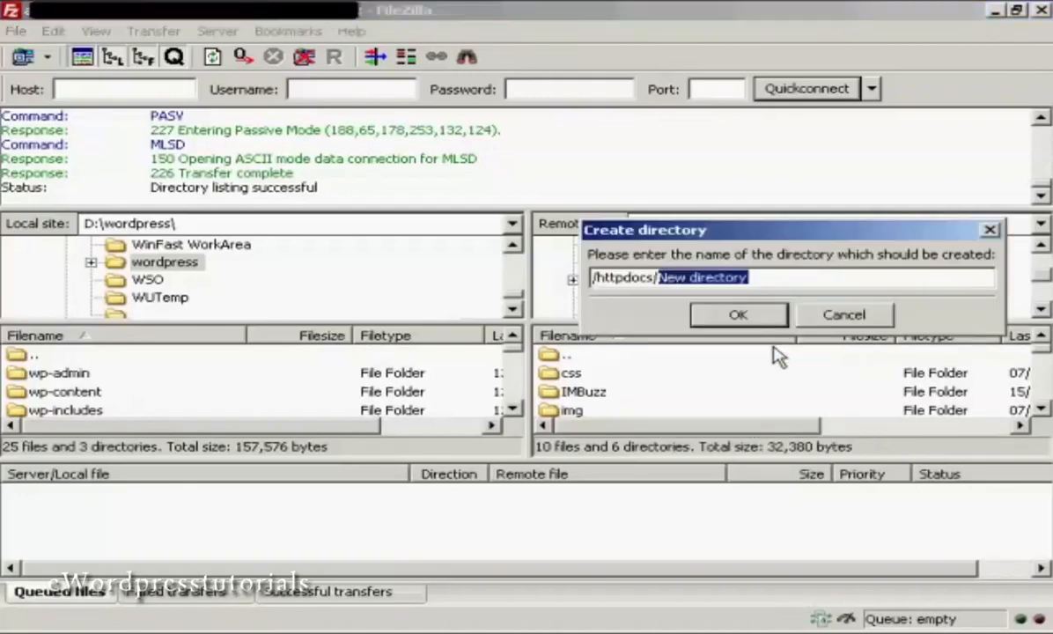
pyautogui.write('wordpress')
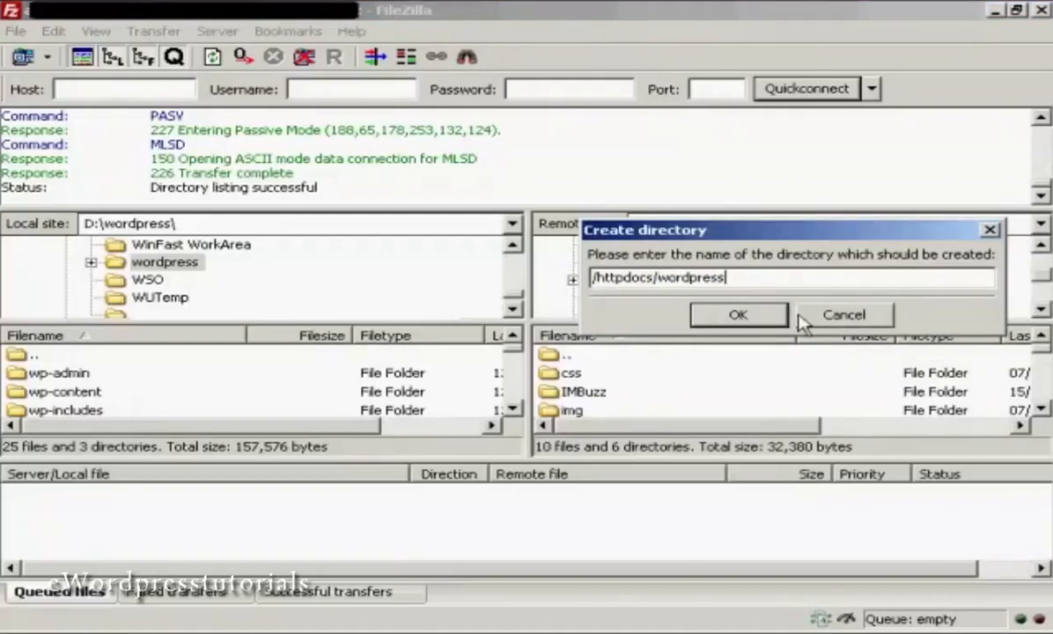
pyautogui.click(722, 314)
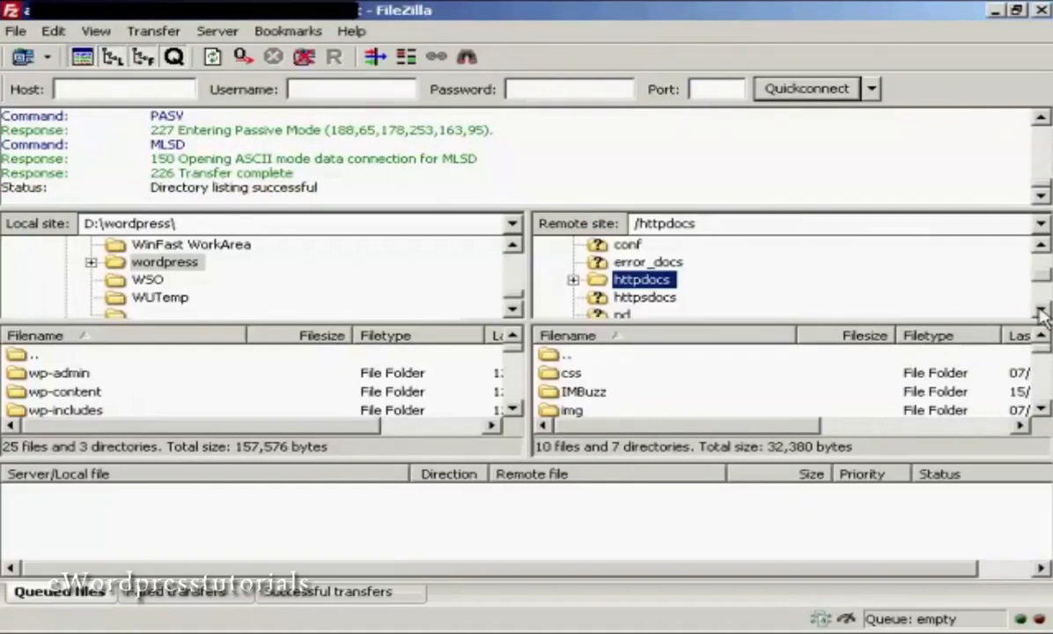
pyautogui.click(573, 281)
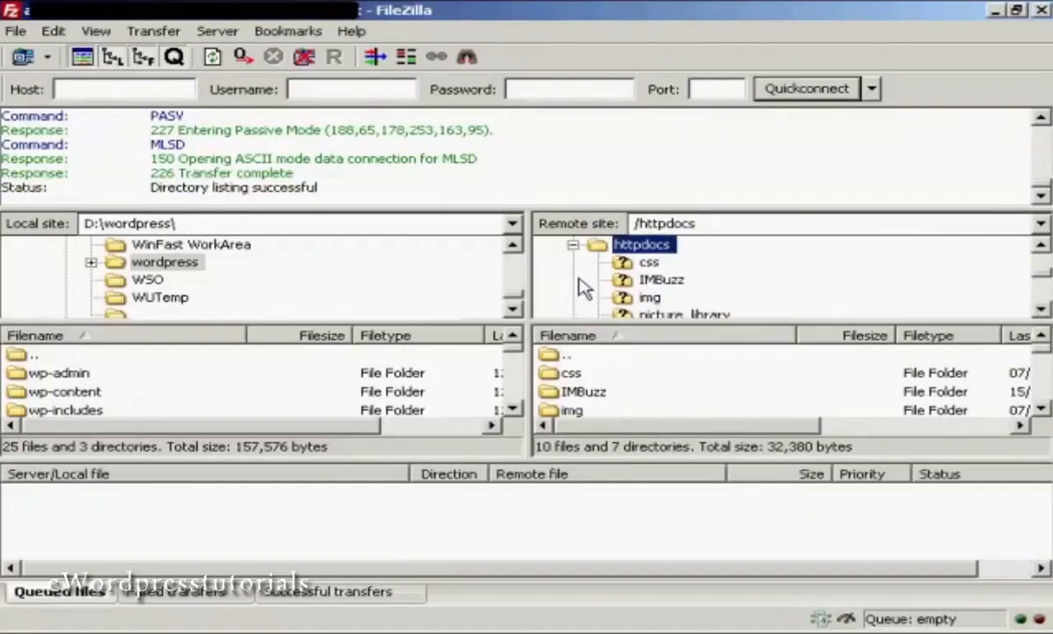
pyautogui.click(1040, 309)
pyautogui.click(1040, 310)
pyautogui.click(1041, 310)
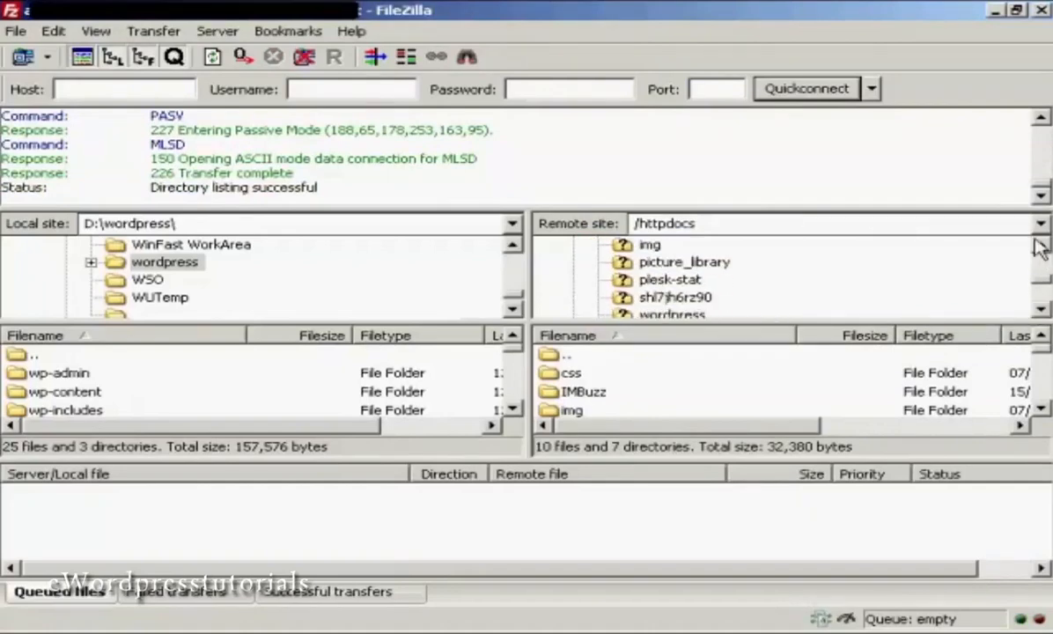
pyautogui.click(1040, 310)
pyautogui.click(1040, 310)
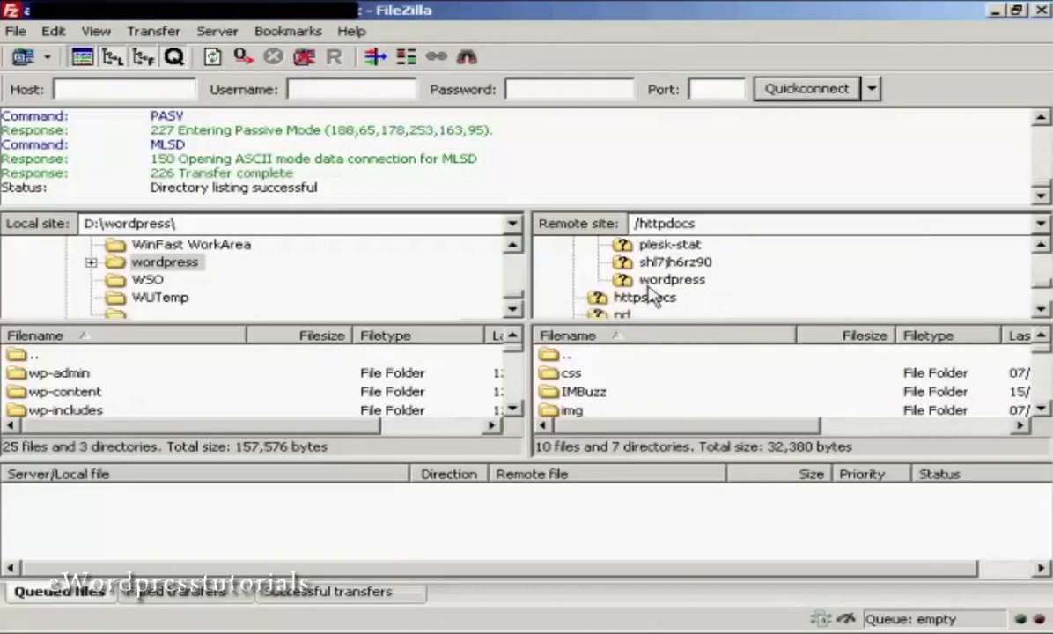
pyautogui.click(672, 280)
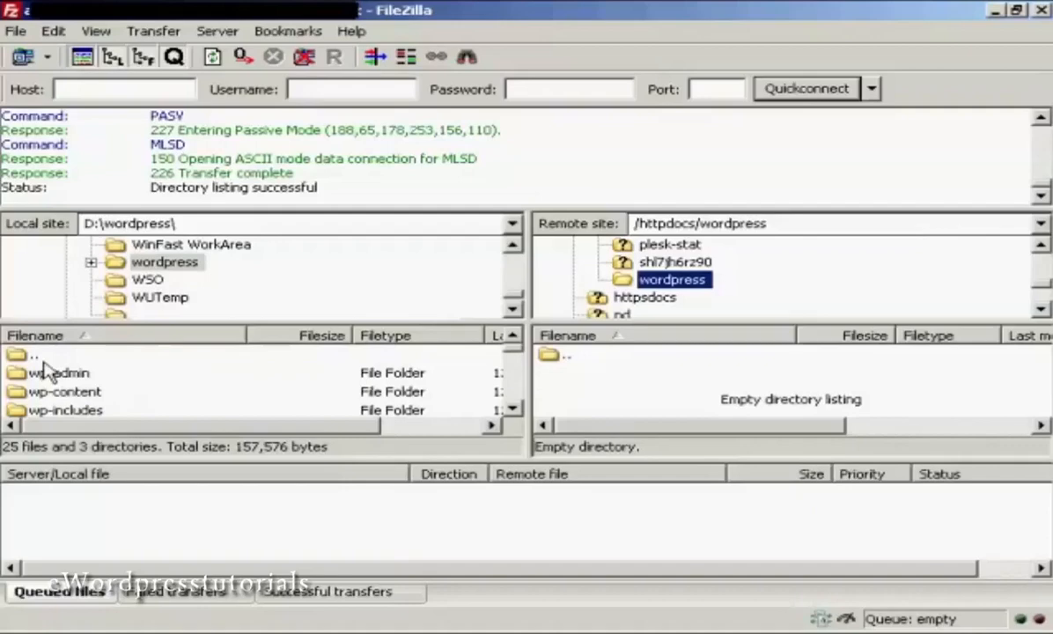
# Select all local WordPress files and folders and upload them to /httpdocs/wordpress.
pyautogui.click(88, 373)
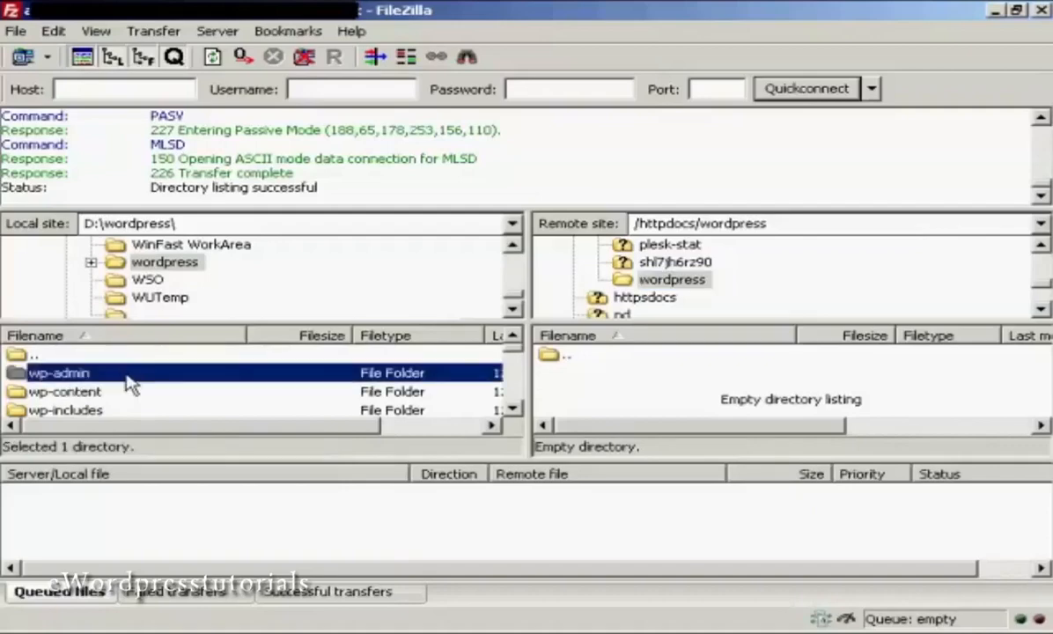
pyautogui.click(511, 412)
pyautogui.click(513, 411)
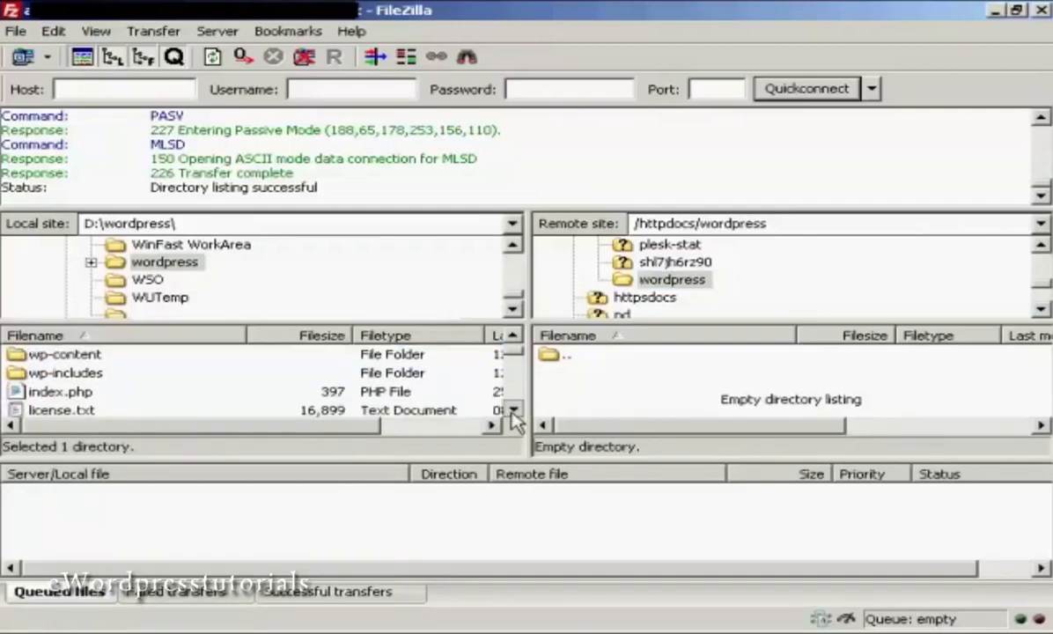
pyautogui.moveTo(519, 374); pyautogui.dragTo(515, 416)
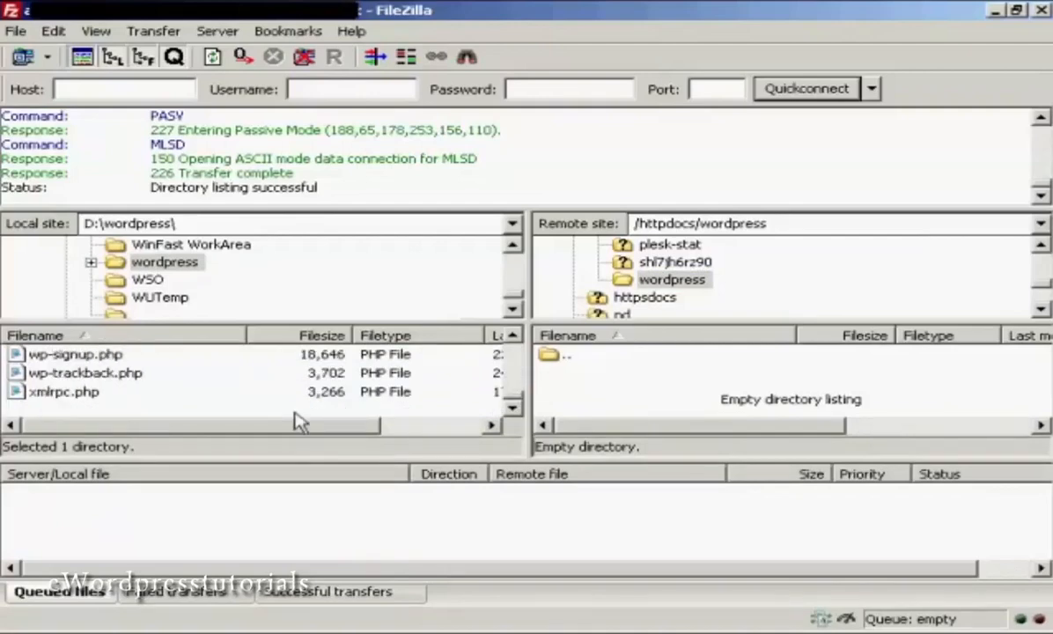
pyautogui.keyDown('shift'); pyautogui.click(53, 394); pyautogui.keyUp('shift')
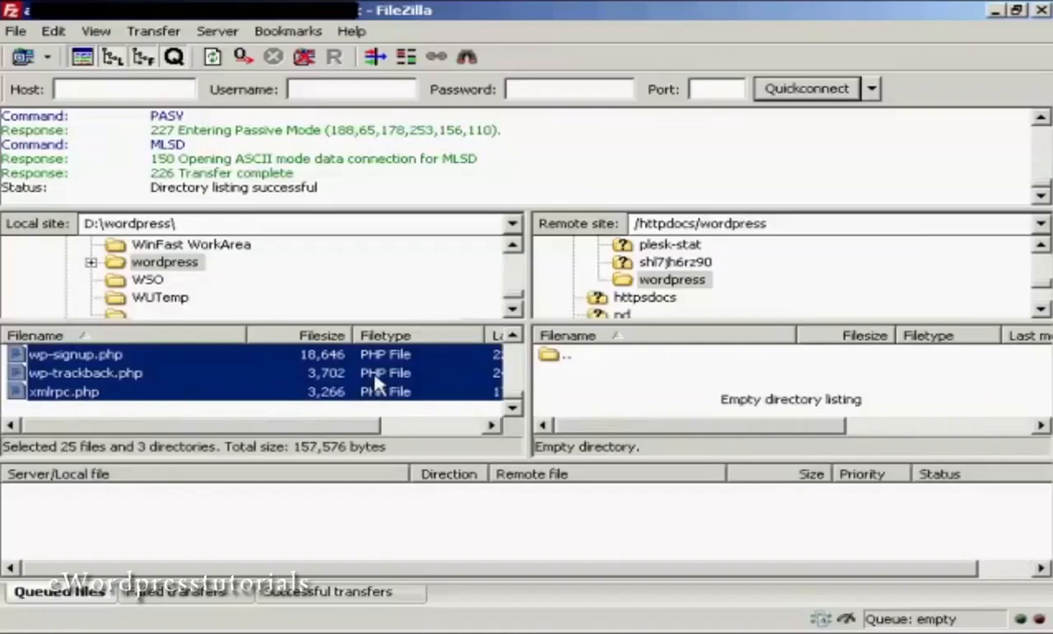
pyautogui.rightClick(438, 375)
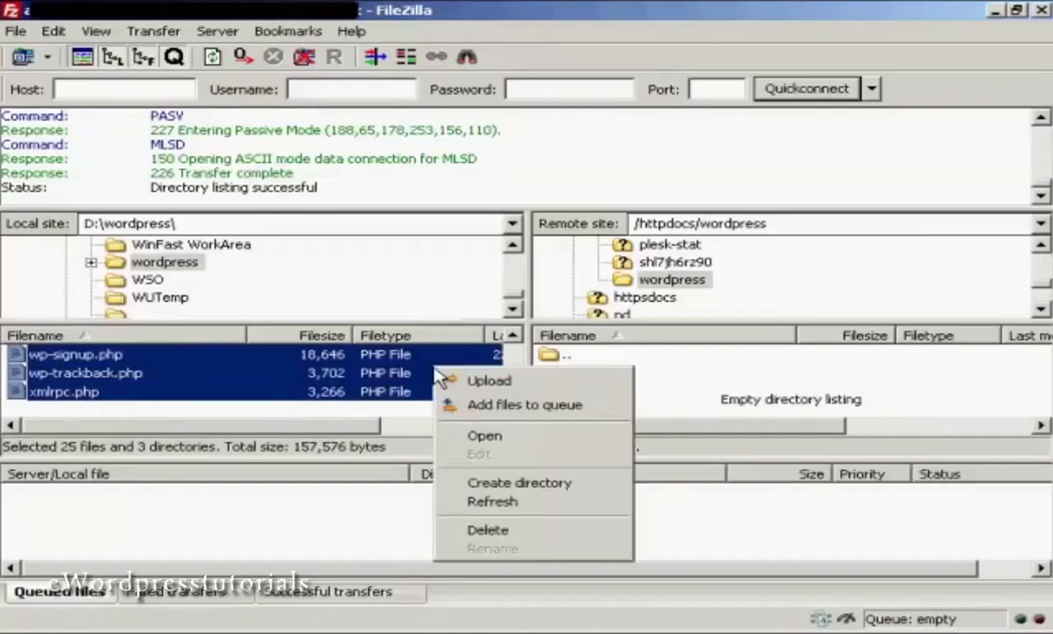
pyautogui.click(498, 381)
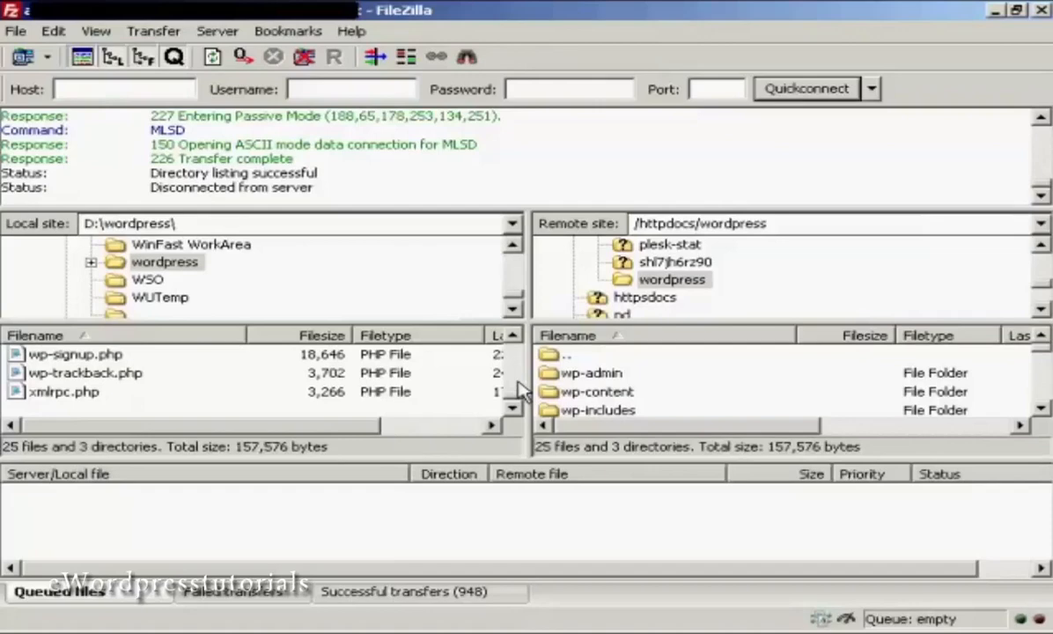
# Disconnect FileZilla from the FTP server.
pyautogui.click(304, 57)
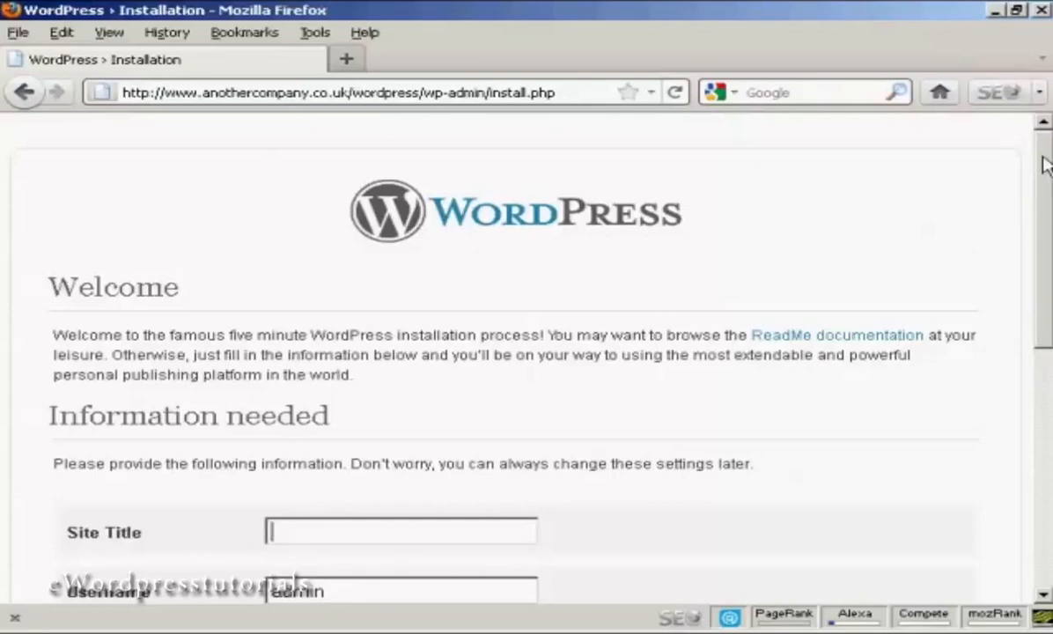
# Enter the site title 'Sam's Blog' and the admin password twice.
pyautogui.moveTo(1044, 163); pyautogui.dragTo(1048, 314)
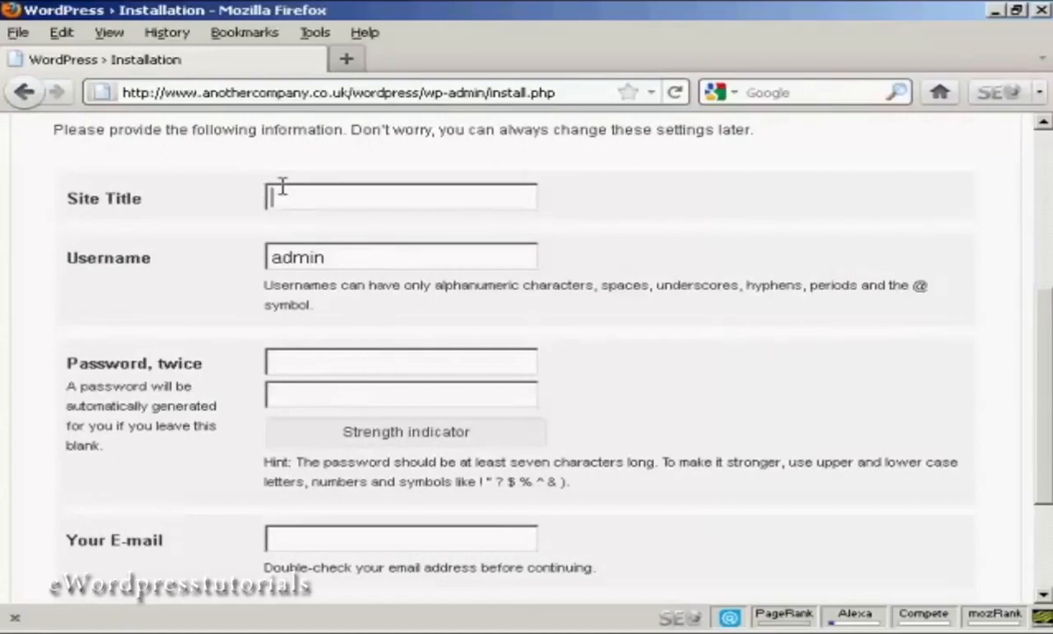
pyautogui.write("Sam's Blog")
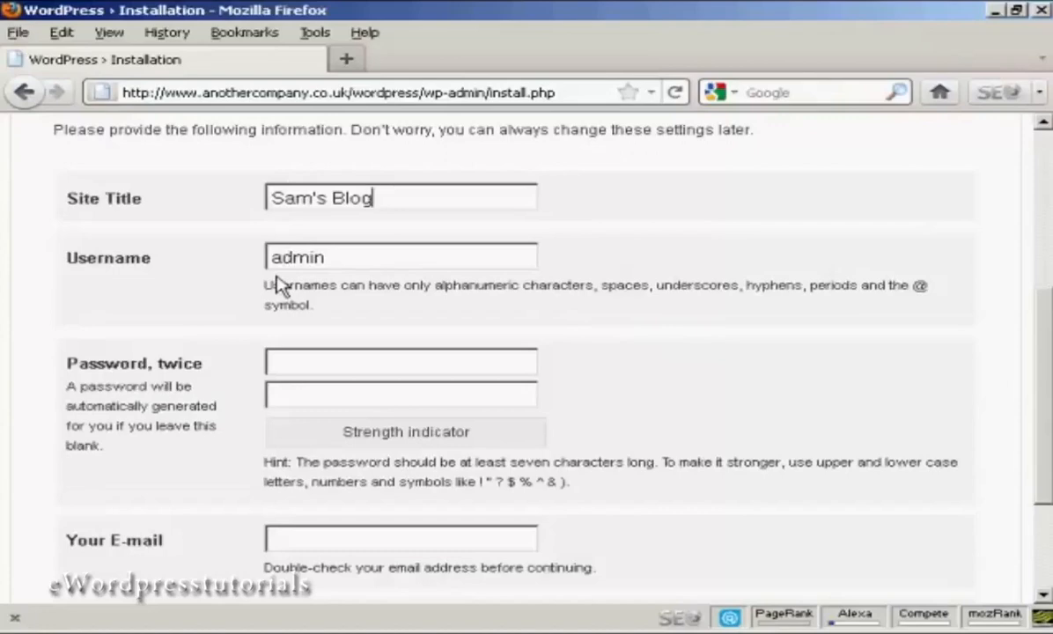
pyautogui.click(301, 360)
pyautogui.write('•••••••')
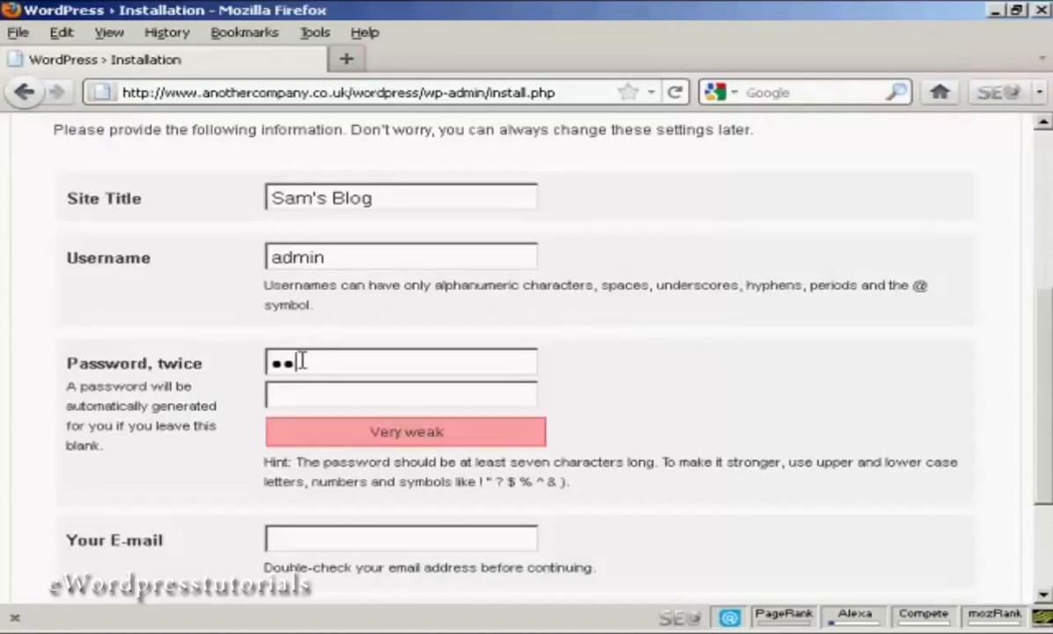
pyautogui.write('••')
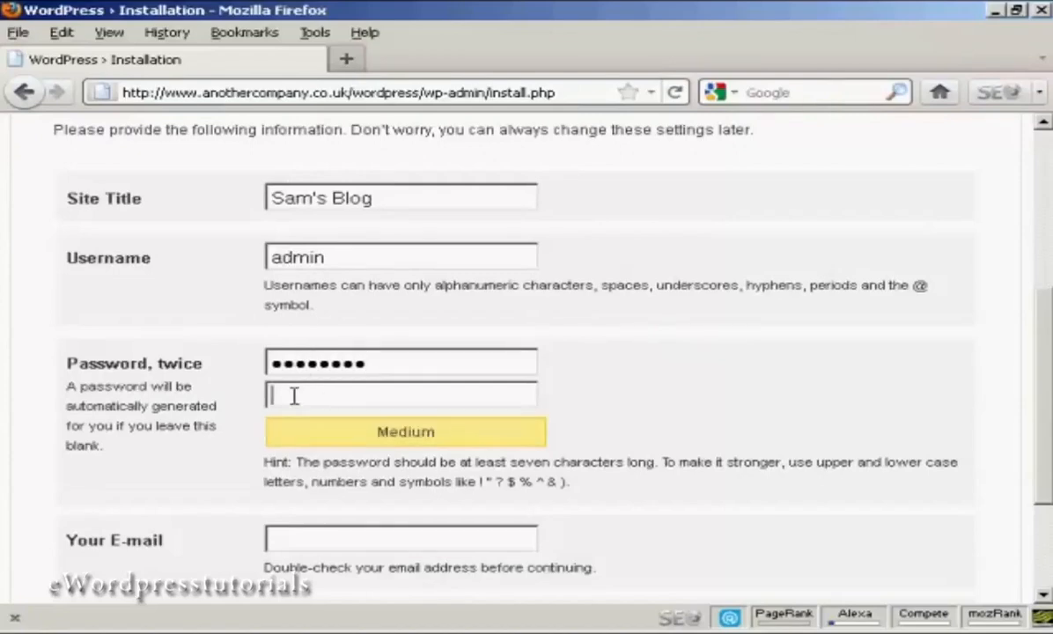
pyautogui.click(294, 396)
pyautogui.write('•••••')
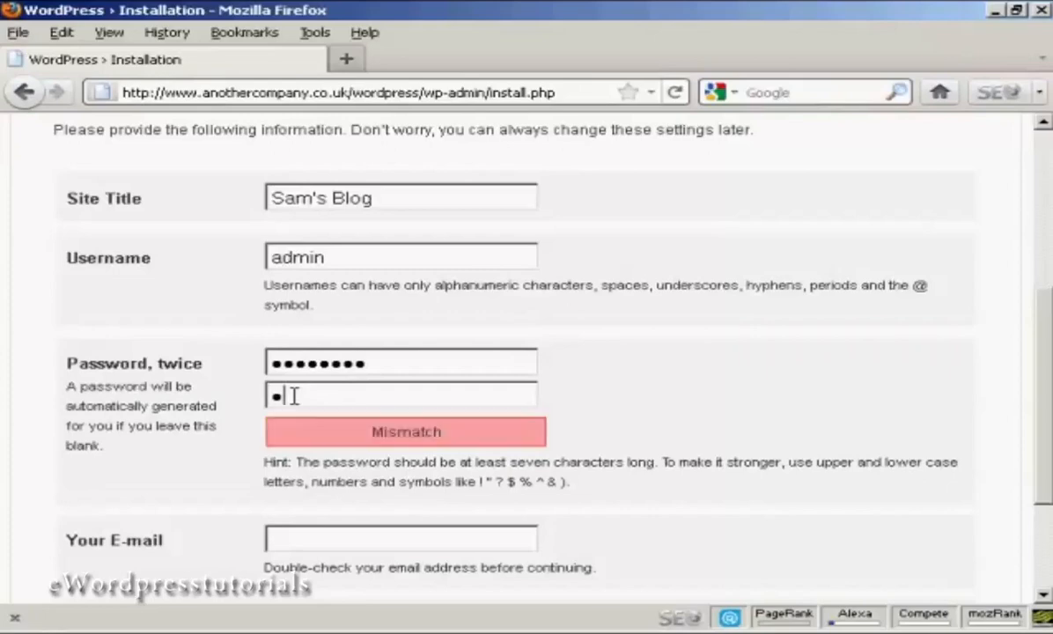
pyautogui.write('•')
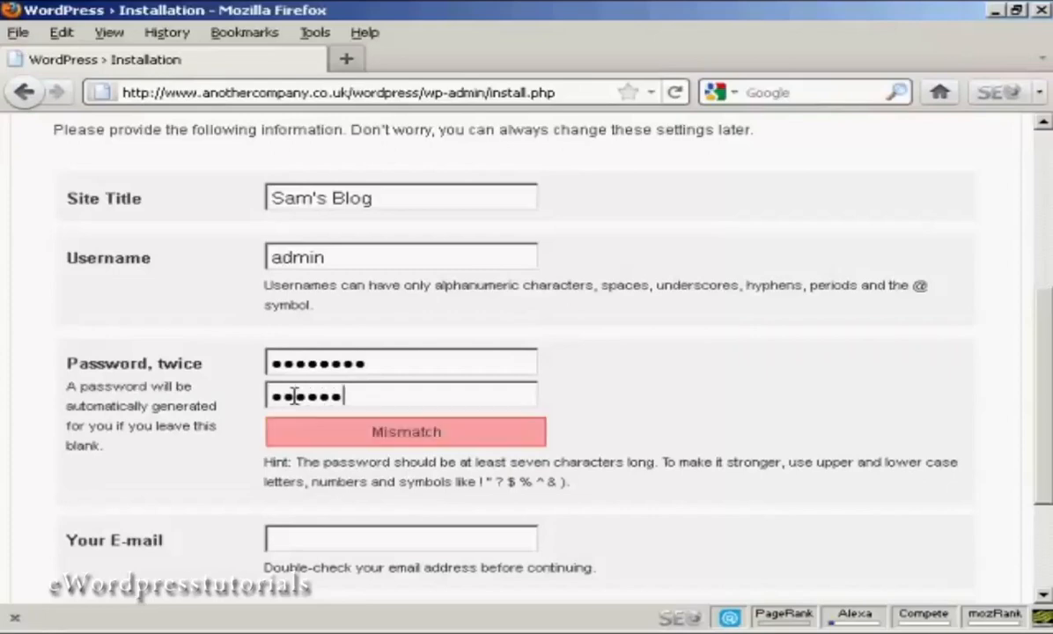
pyautogui.write('•••')
# Fill in the administrator's e-mail address and run the WordPress installation.
pyautogui.click(295, 536)
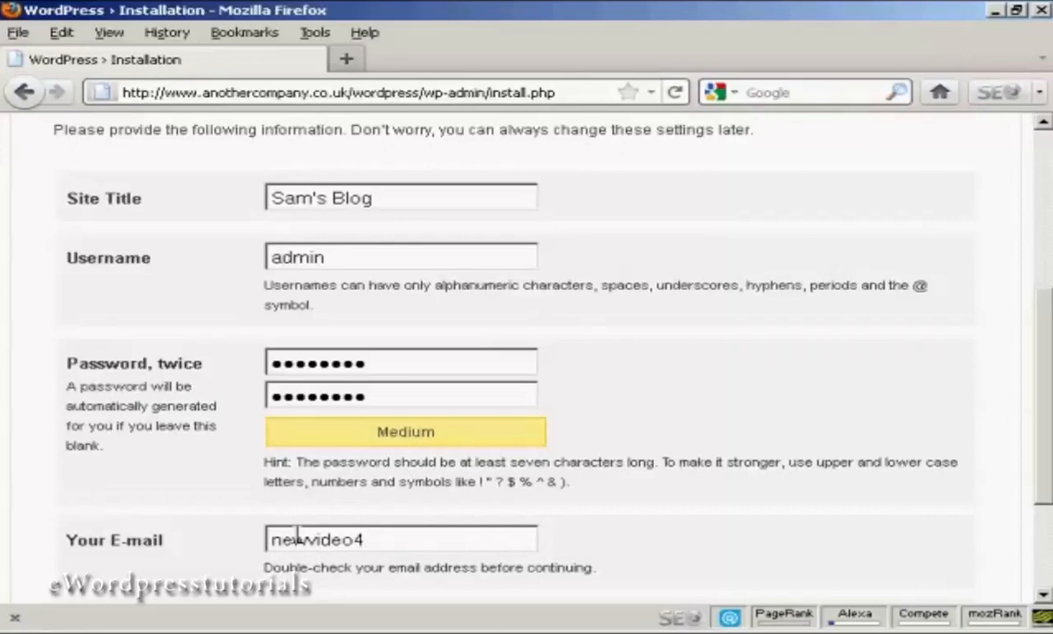
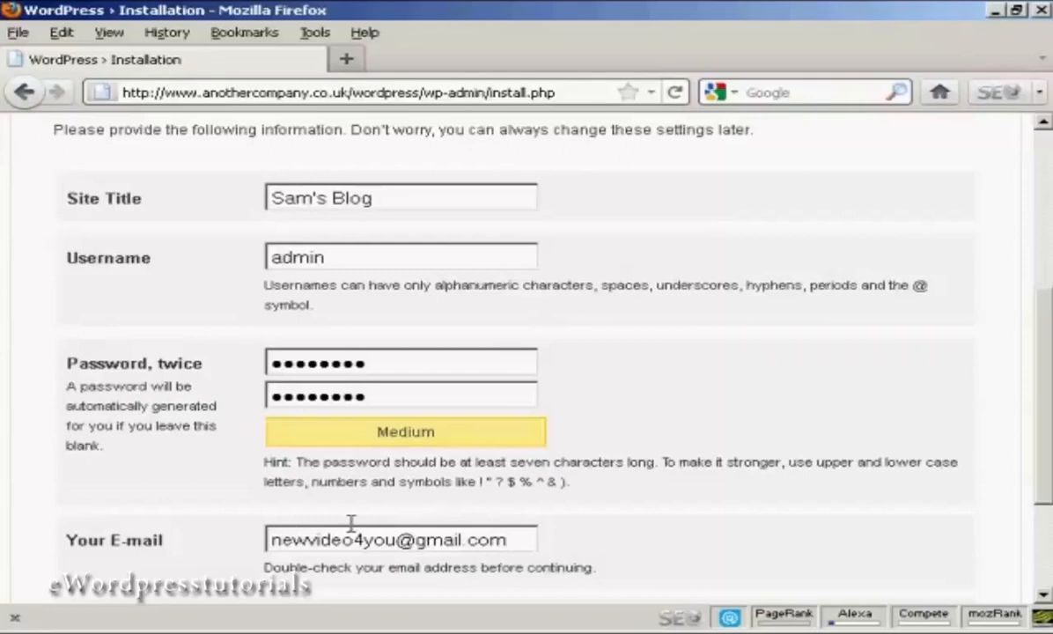
pyautogui.scroll(-4, 1048, 421)
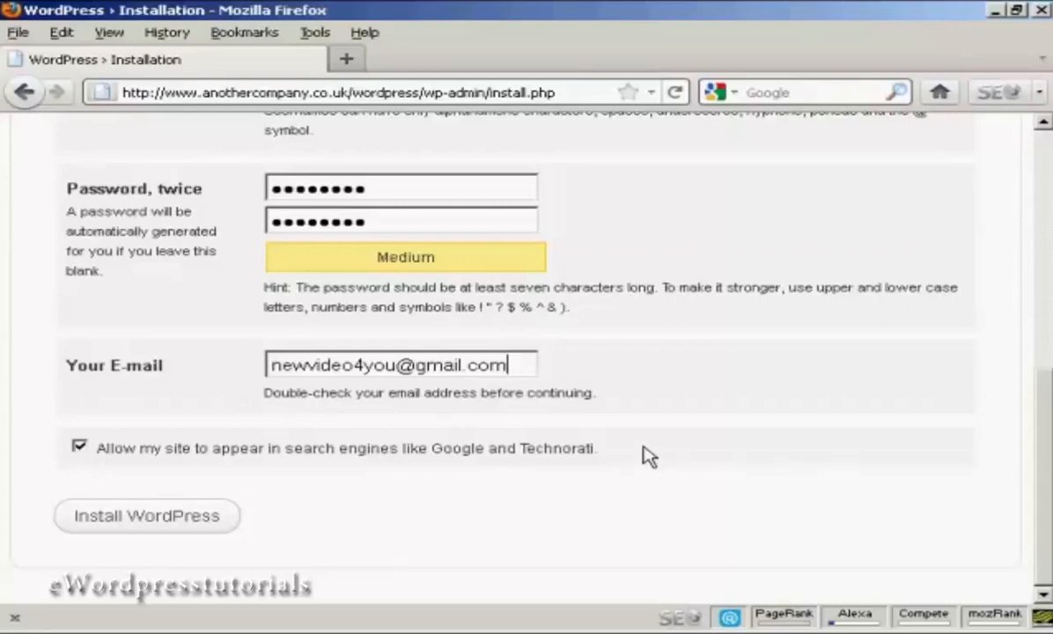
pyautogui.click(154, 521)
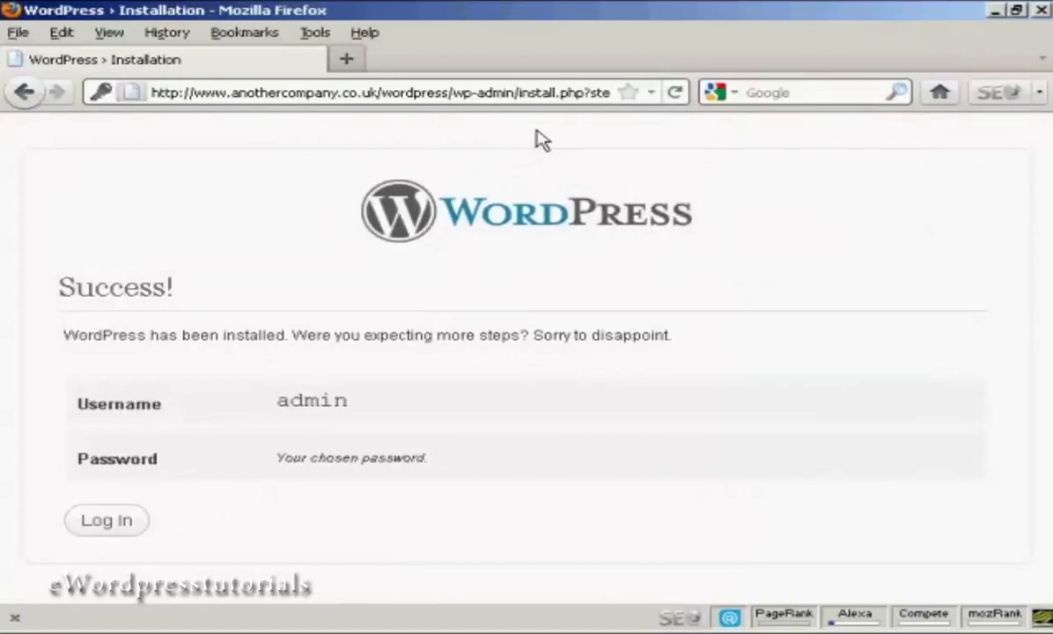
# Log in to Sam's Blog as admin with the account password to reach the Dashboard.
pyautogui.click(113, 525)
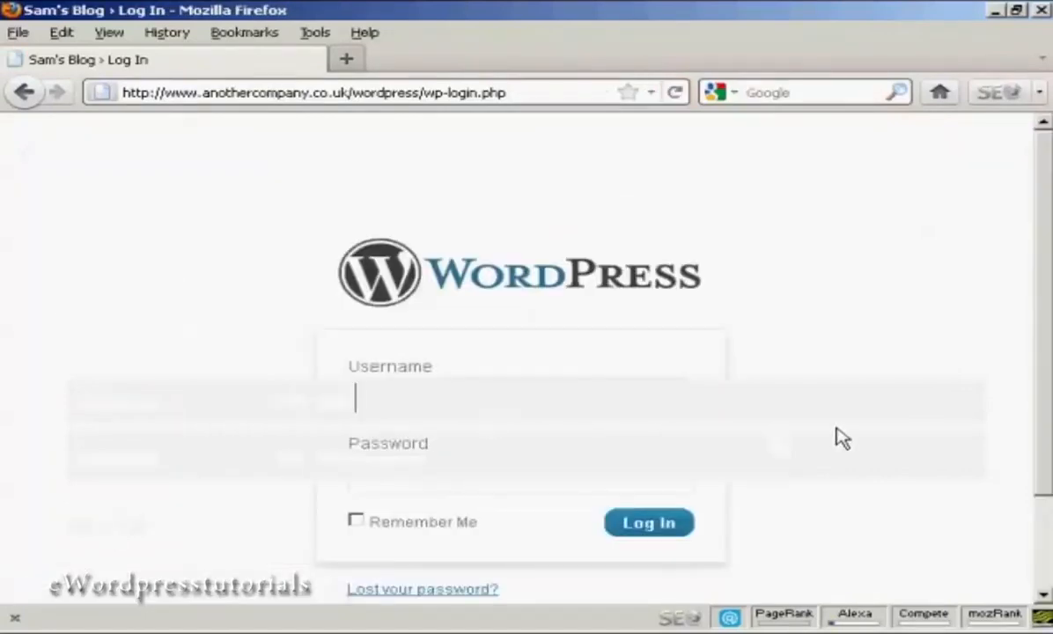
pyautogui.write('admin')
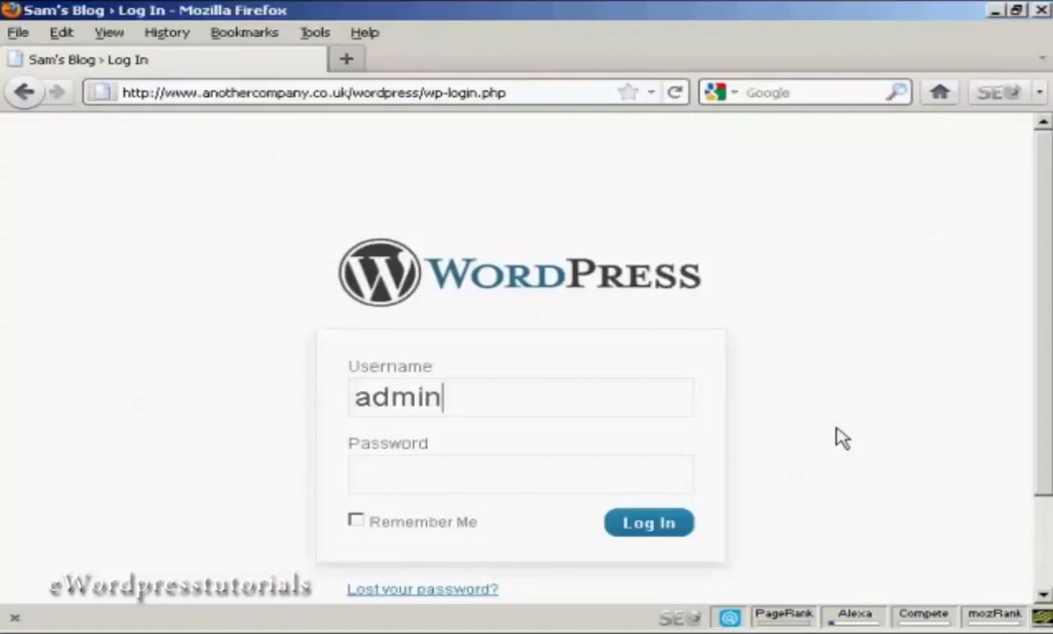
pyautogui.press('Tab')
pyautogui.write('••••••••')
pyautogui.click(653, 534)
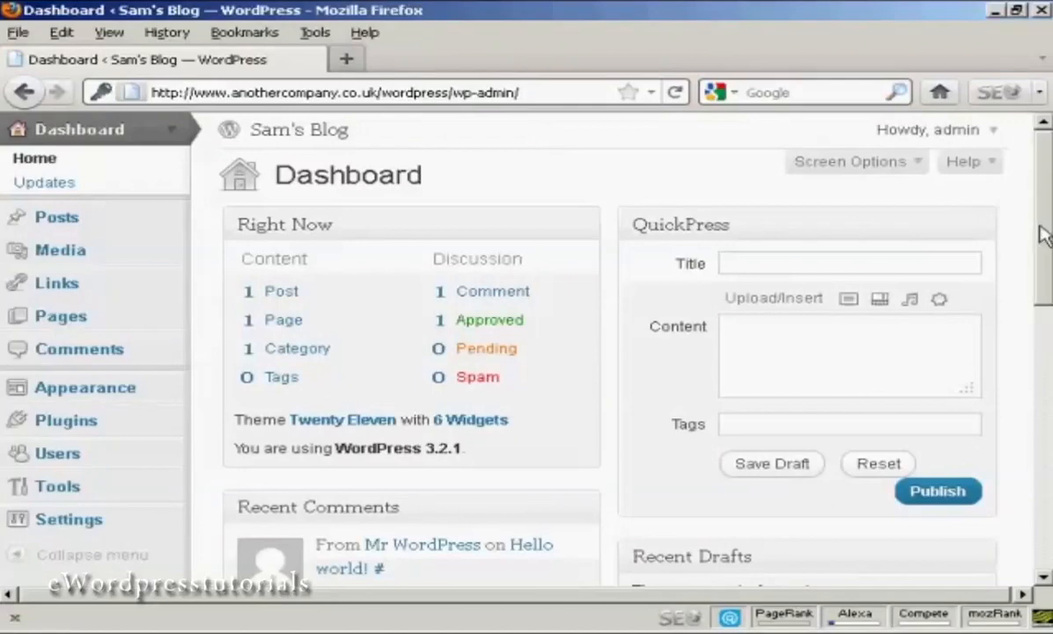
# Log out, then strip wp-login.php?loggedout=true to load the public /wordpress/ homepage.
pyautogui.click(992, 134)
pyautogui.click(921, 197)
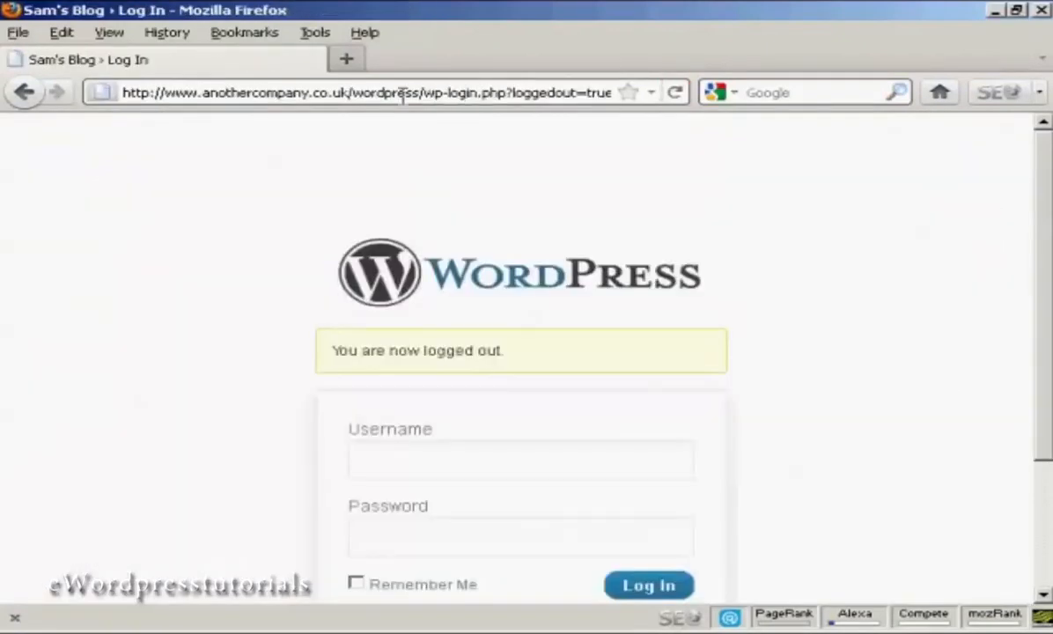
pyautogui.click(423, 94)
pyautogui.moveTo(422, 93); pyautogui.dragTo(647, 98)
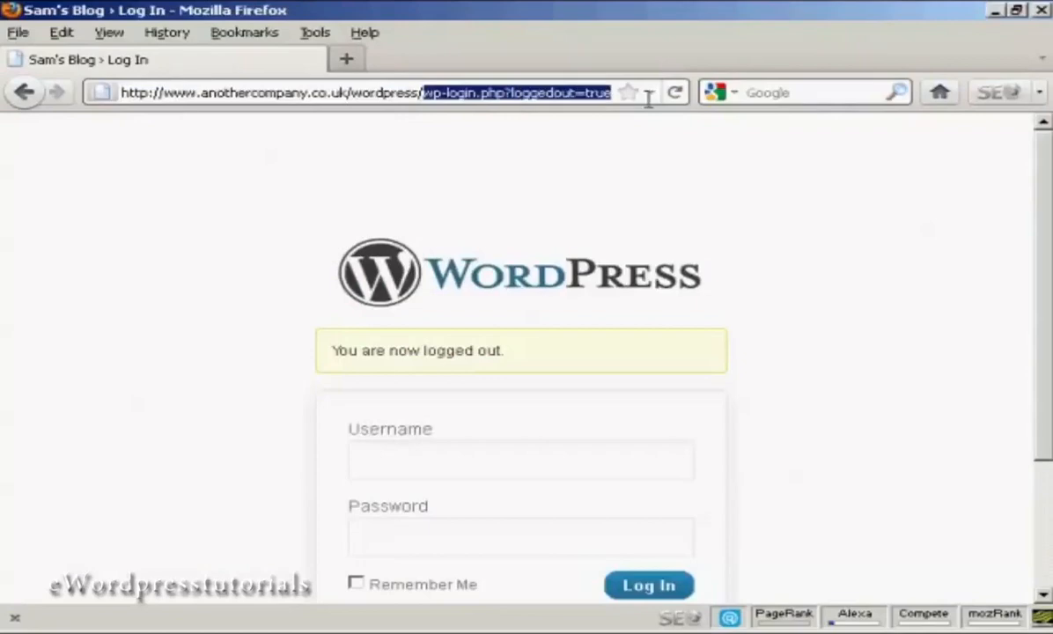
pyautogui.press('BackSpace')
pyautogui.press('Return')
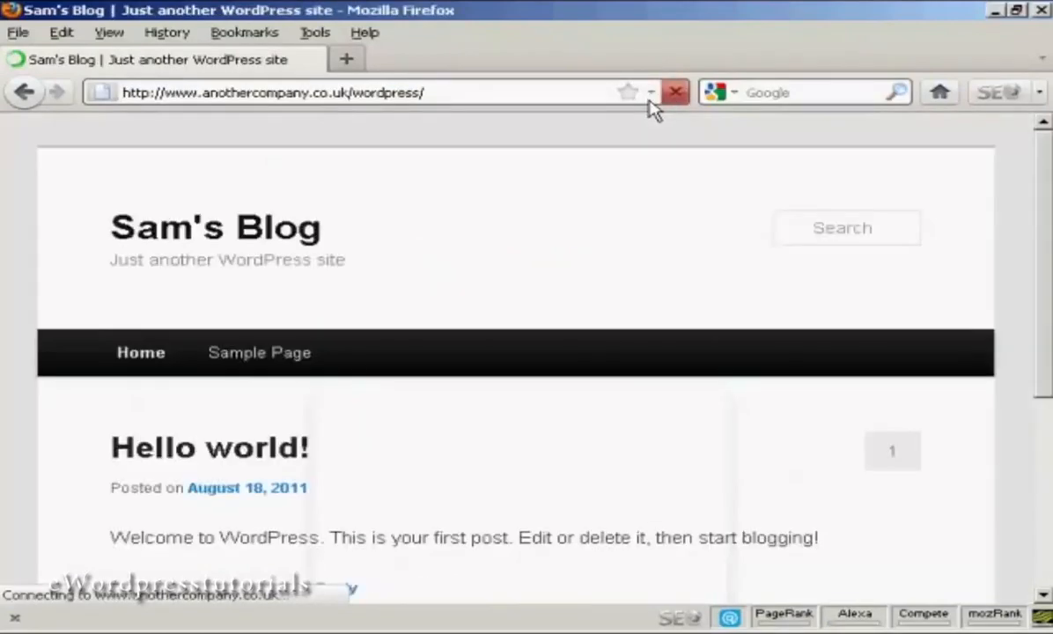